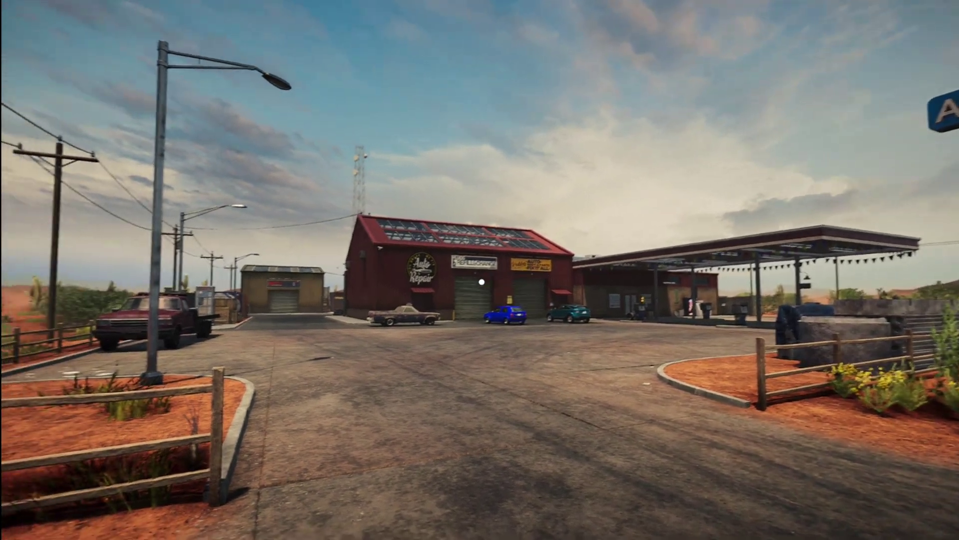
# Walk across the forecourt to the old car by the Auto Repair garage, look over its engine, then step back.
pyautogui.press('w')
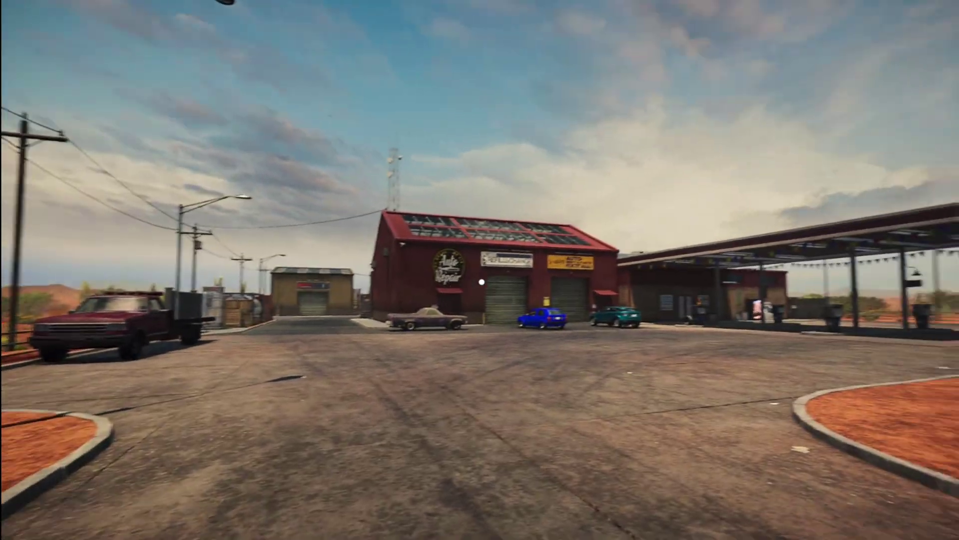
pyautogui.press('w')
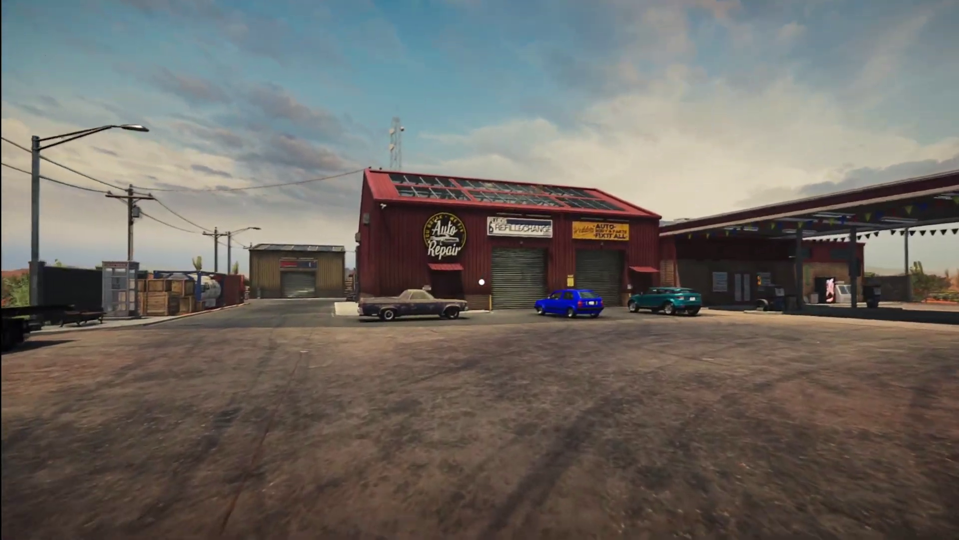
pyautogui.press('w')
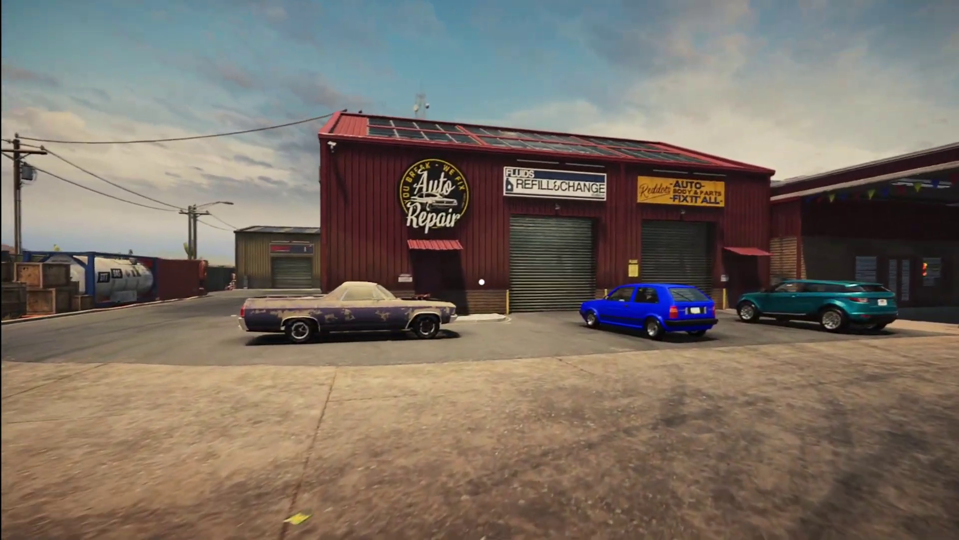
pyautogui.press('w')
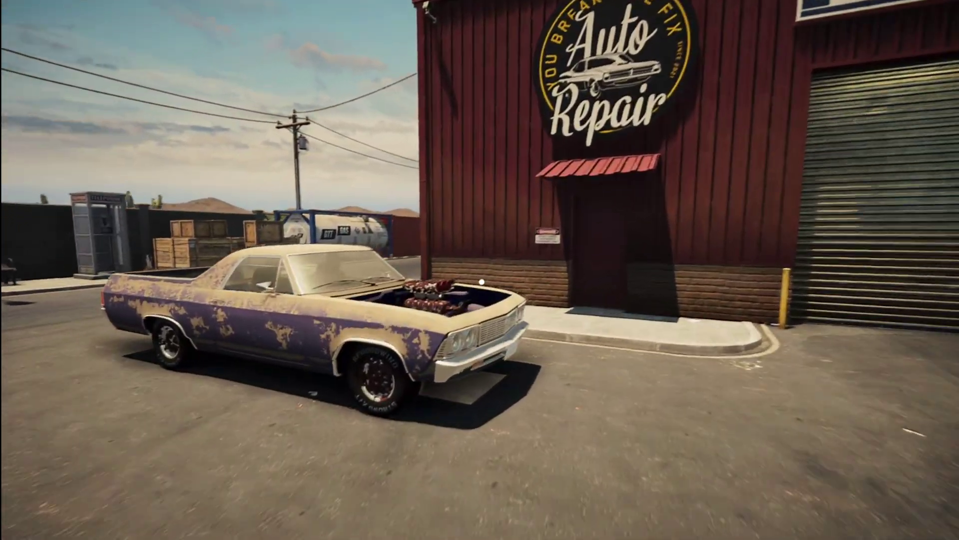
pyautogui.press('w')
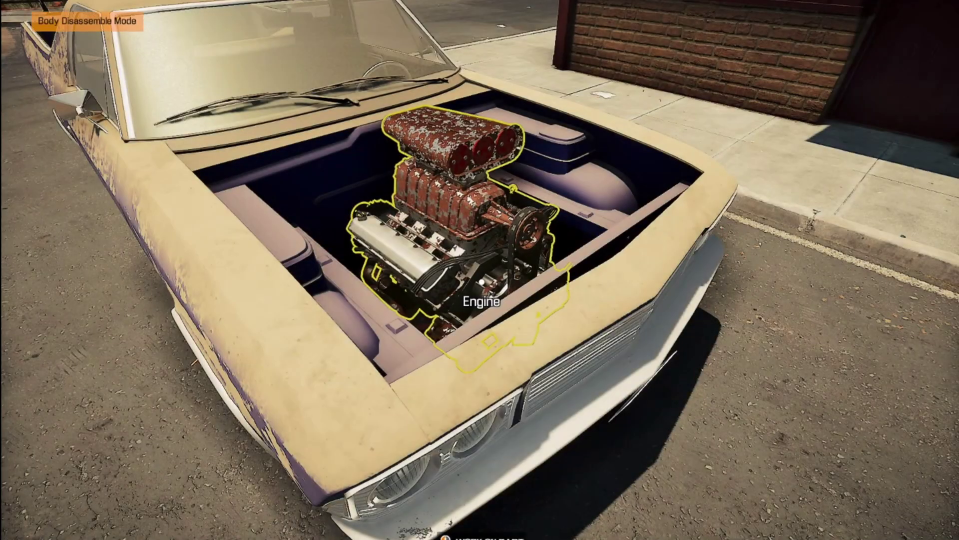
pyautogui.press('s')
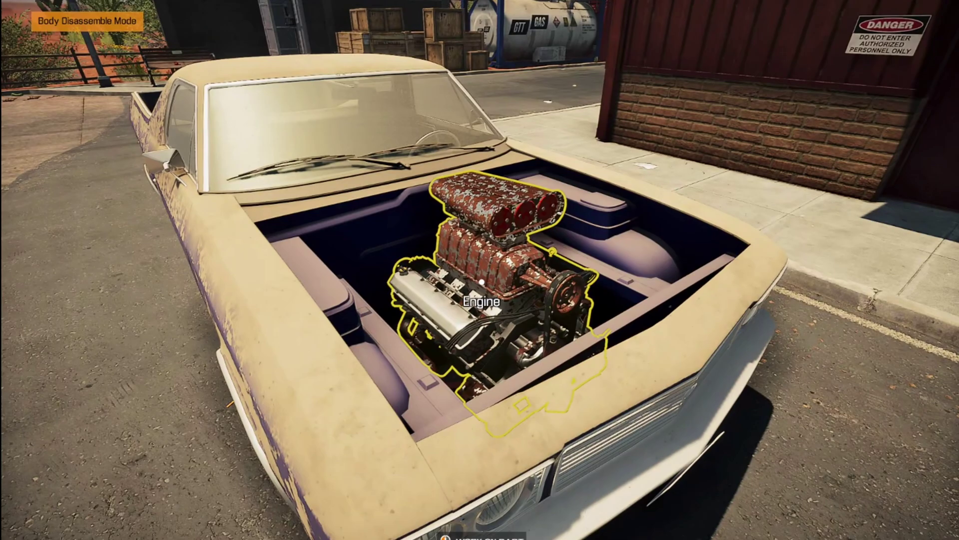
pyautogui.press('d')
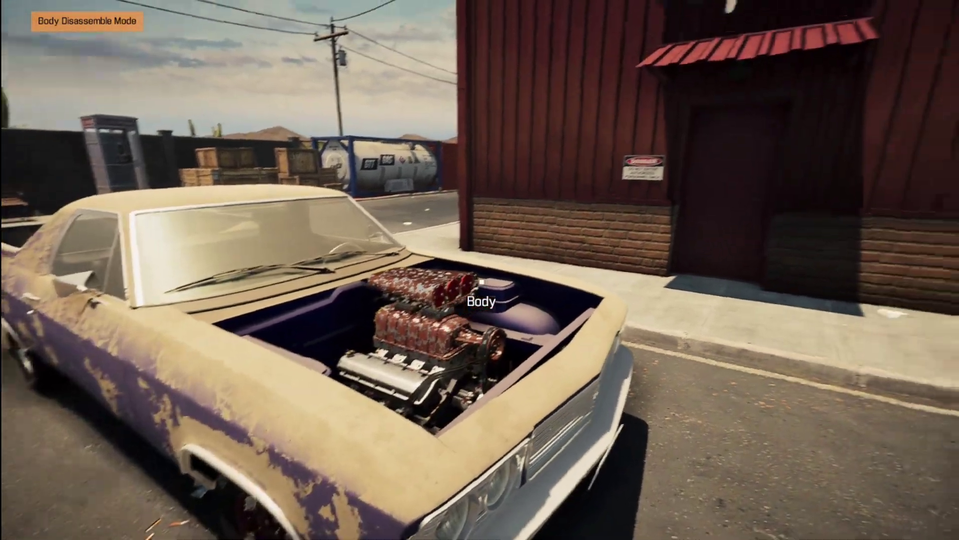
pyautogui.press('s')
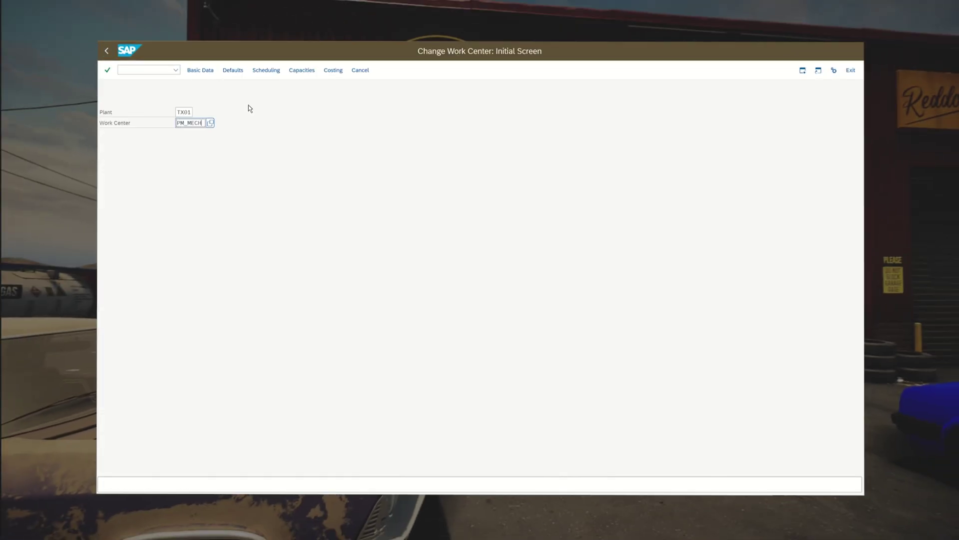
# Open PM_MECH's capacity details and start a new Person assignment under HRMS assignment 002.
pyautogui.press('Return')
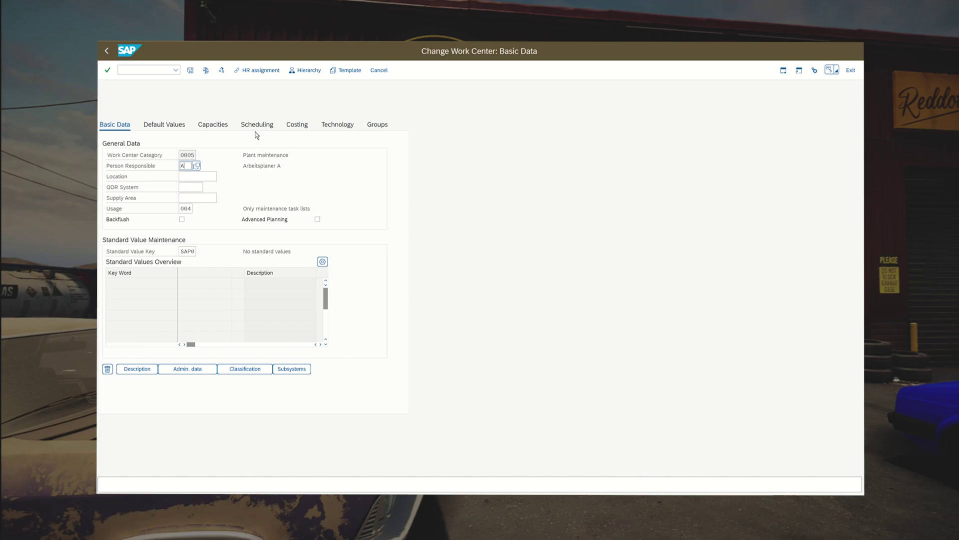
pyautogui.click(215, 128)
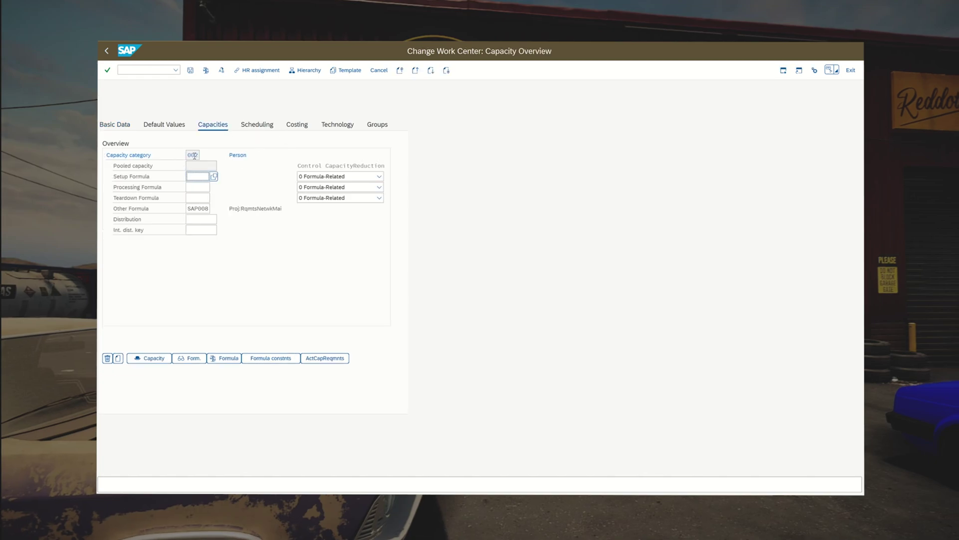
pyautogui.doubleClick(195, 155)
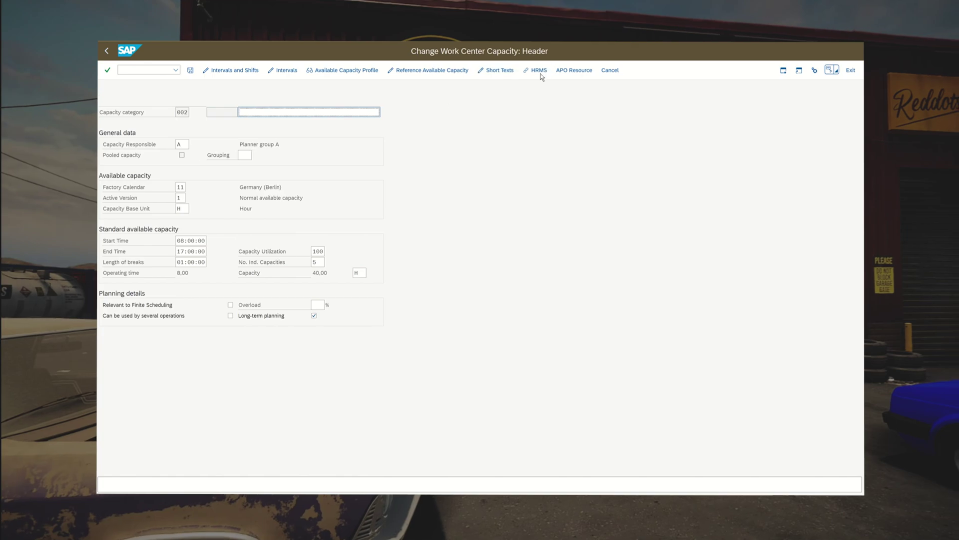
pyautogui.click(539, 70)
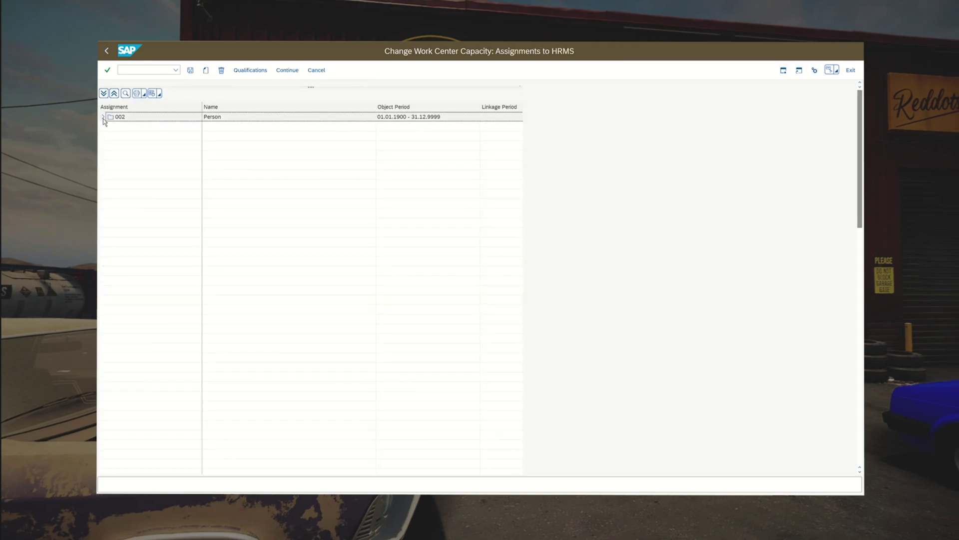
pyautogui.click(103, 117)
pyautogui.click(131, 127)
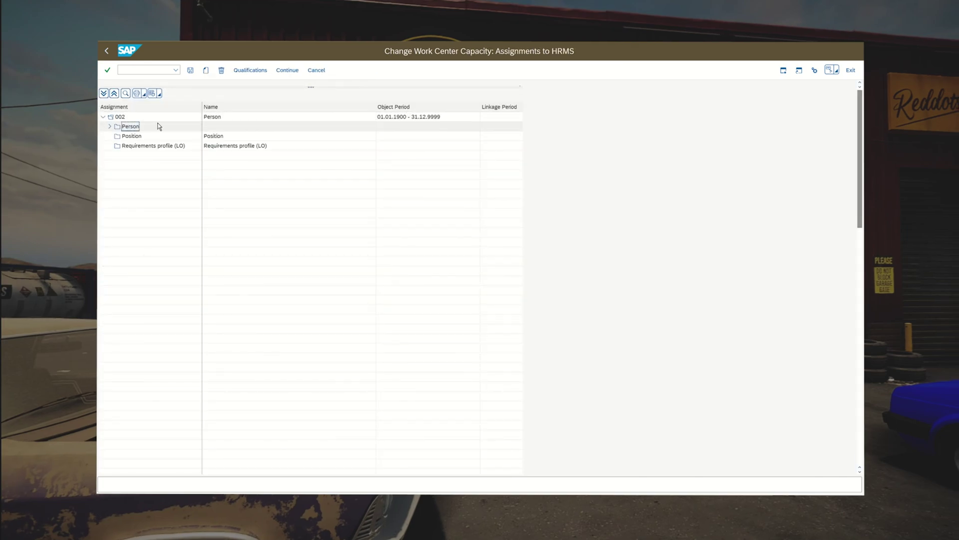
pyautogui.click(206, 70)
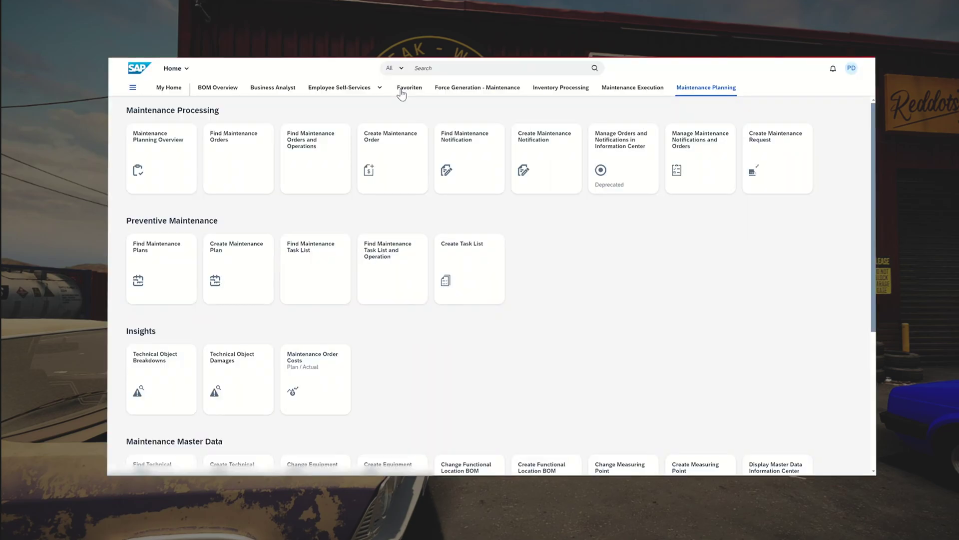
# In Manage Teams and Responsibilities, create team MECHANICS_TX01 with description 'Mechanics Texas'.
pyautogui.click(426, 69)
pyautogui.write('Manage teams and')
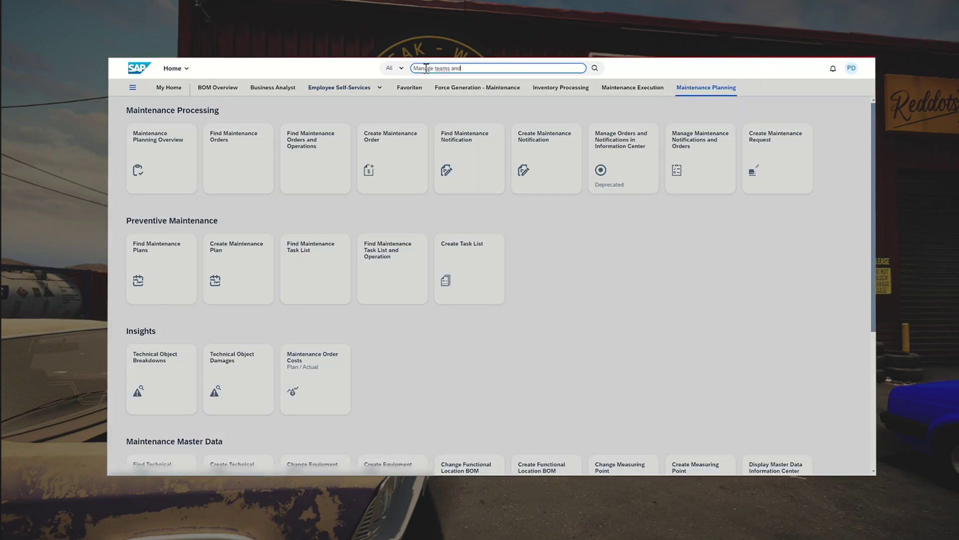
pyautogui.click(529, 100)
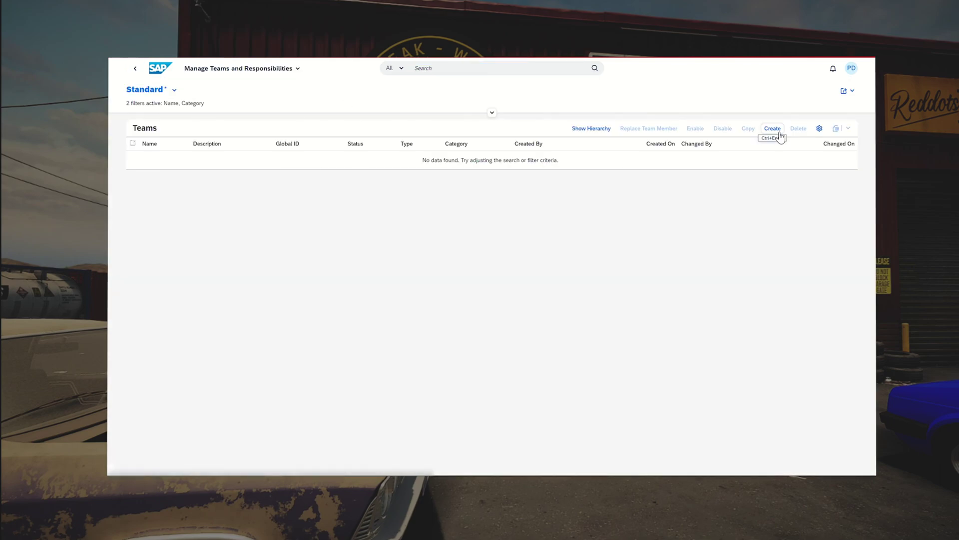
pyautogui.click(779, 134)
pyautogui.write('MECHA')
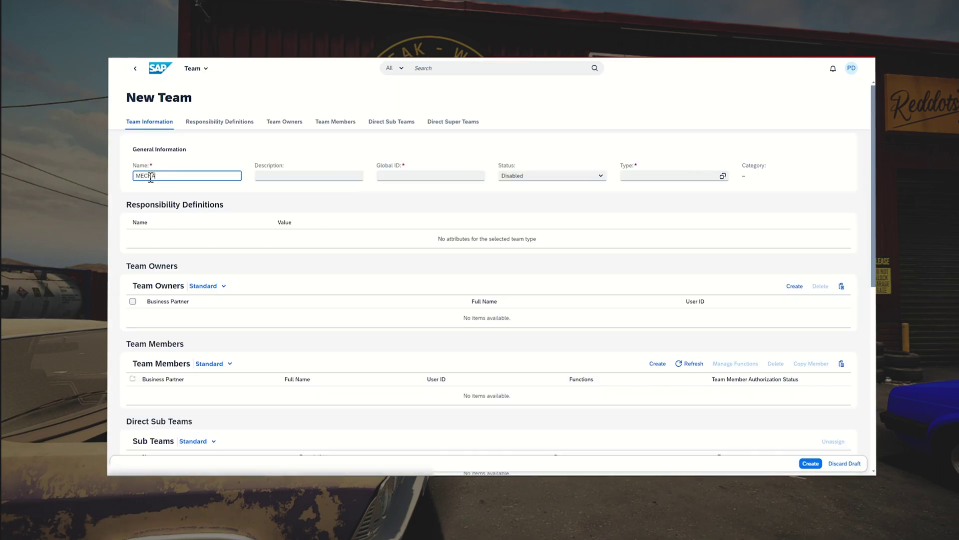
pyautogui.write('NICS_TX=01')
pyautogui.click(291, 175)
pyautogui.write('Mechan')
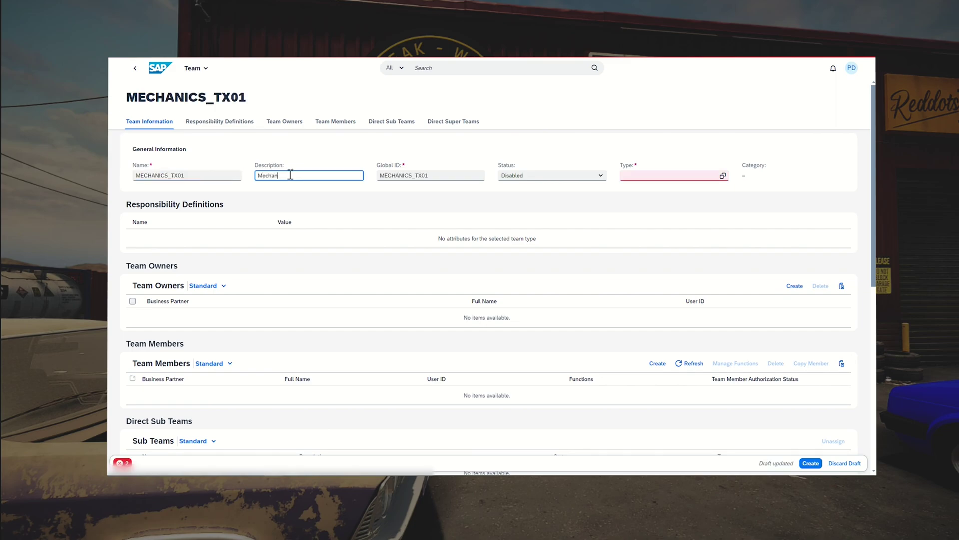
pyautogui.write('ics Texas')
# Set the team status to Enabled and search the team type value help for 'main'.
pyautogui.click(550, 176)
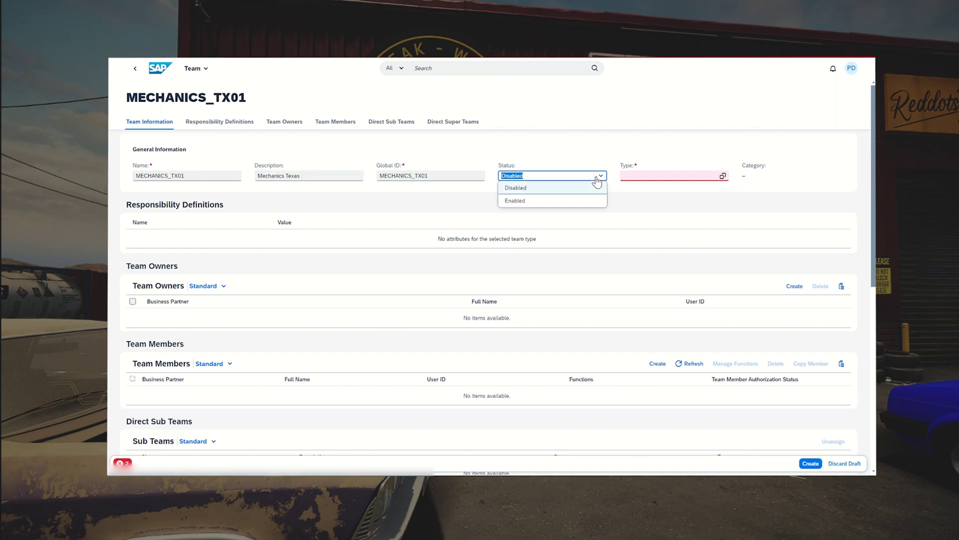
pyautogui.click(515, 205)
pyautogui.click(579, 159)
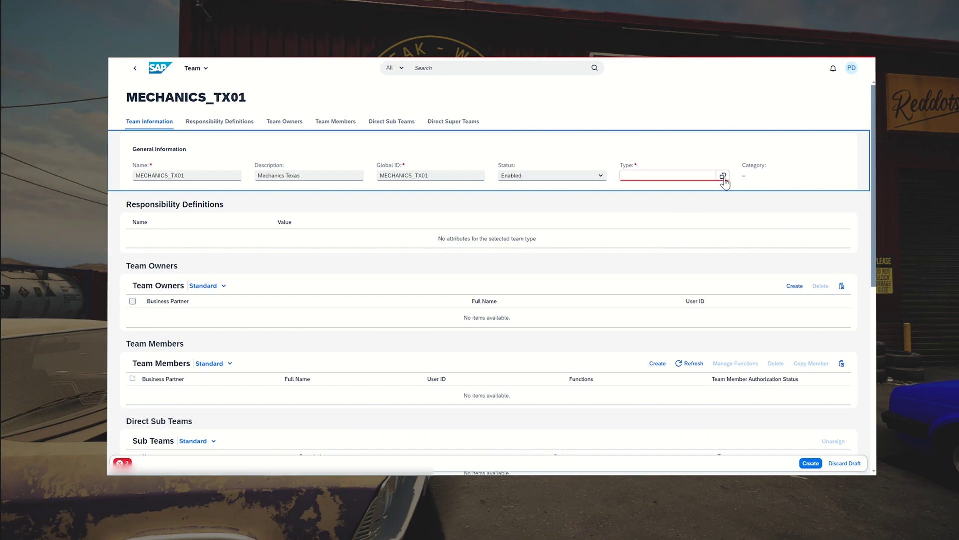
pyautogui.click(724, 176)
pyautogui.click(722, 176)
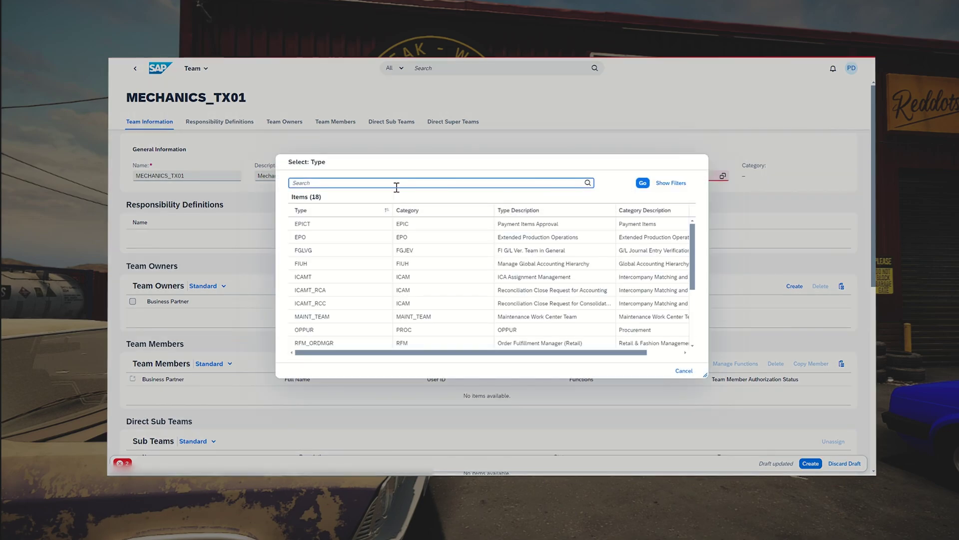
pyautogui.write('maint')
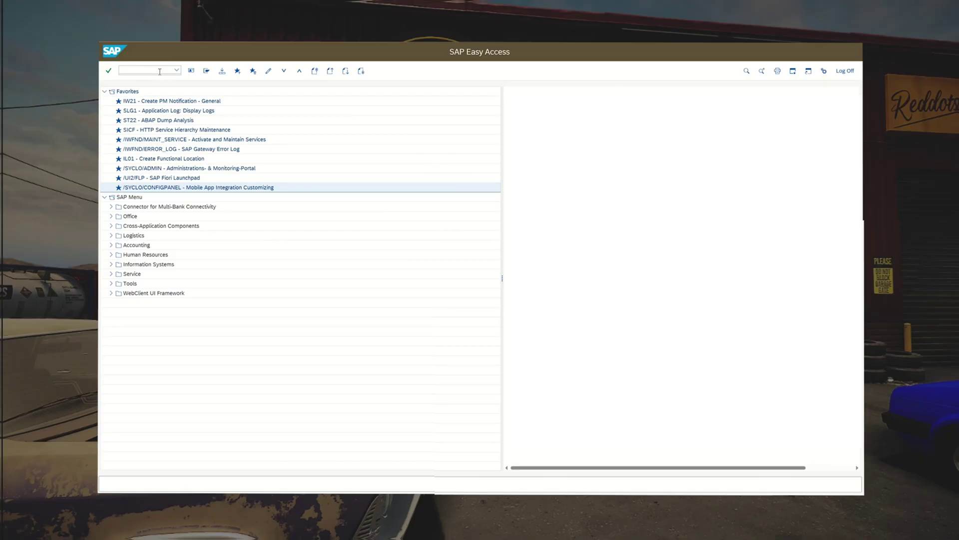
pyautogui.press('Return')
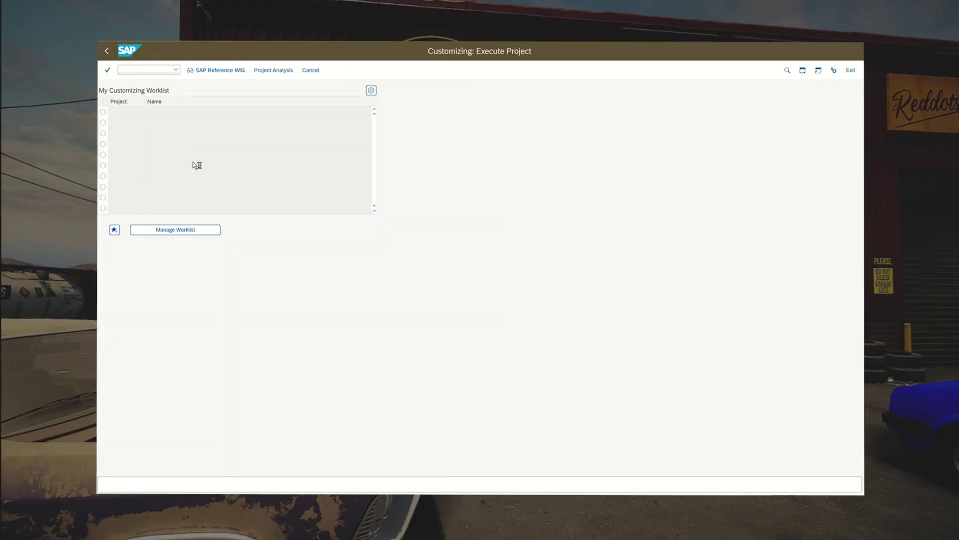
# In Responsibility Management's Define Functions, mark functions SMNT_EXT, SMNT_INT and SMNT_LEAD.
pyautogui.click(119, 198)
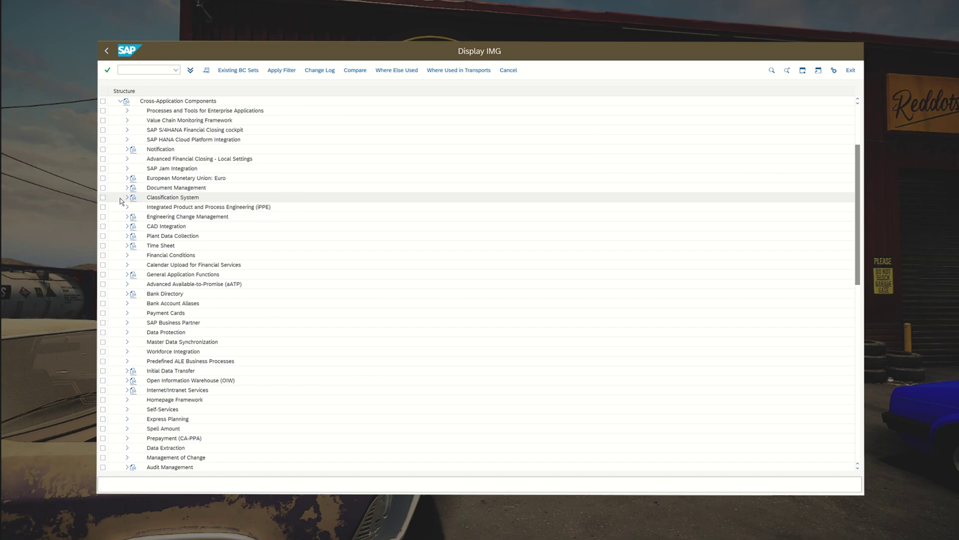
pyautogui.click(127, 275)
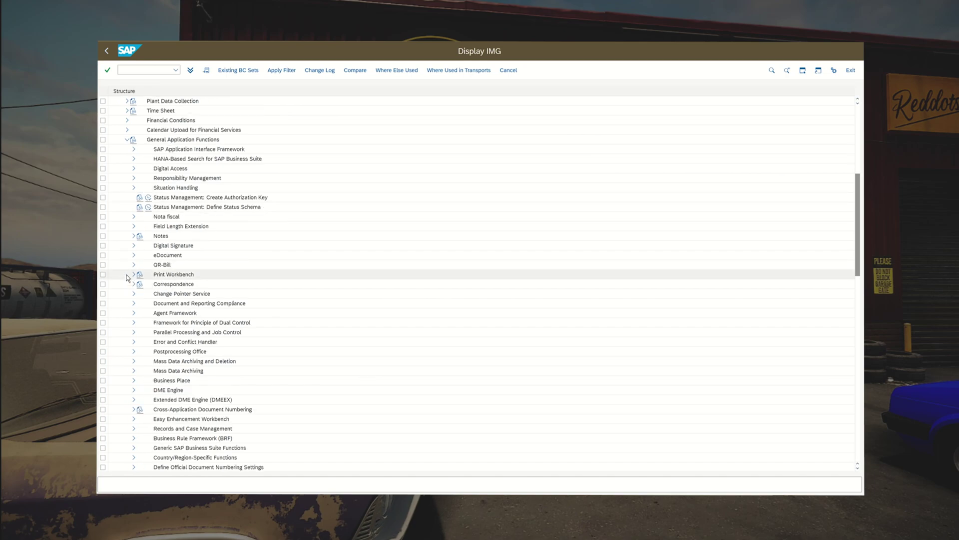
pyautogui.click(134, 178)
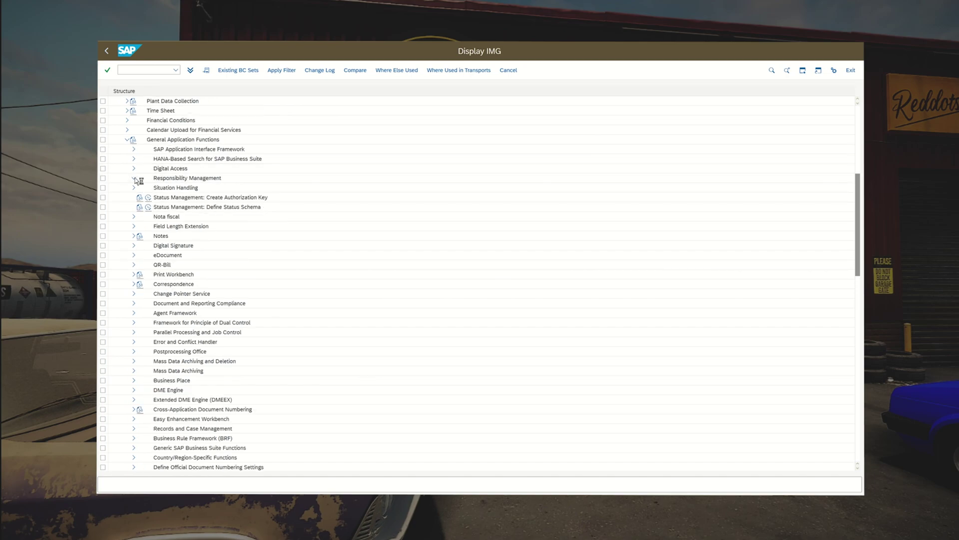
pyautogui.click(140, 187)
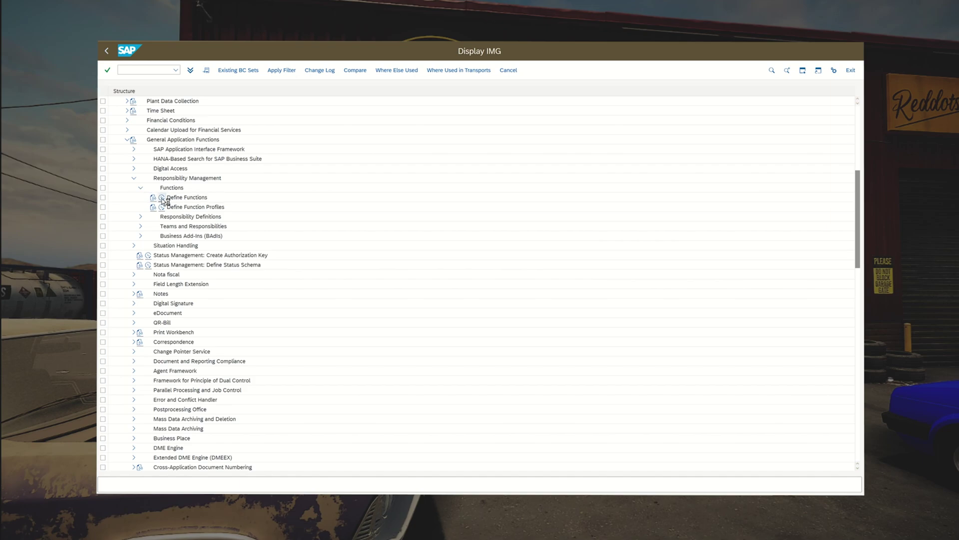
pyautogui.click(162, 198)
pyautogui.click(103, 229)
pyautogui.click(103, 240)
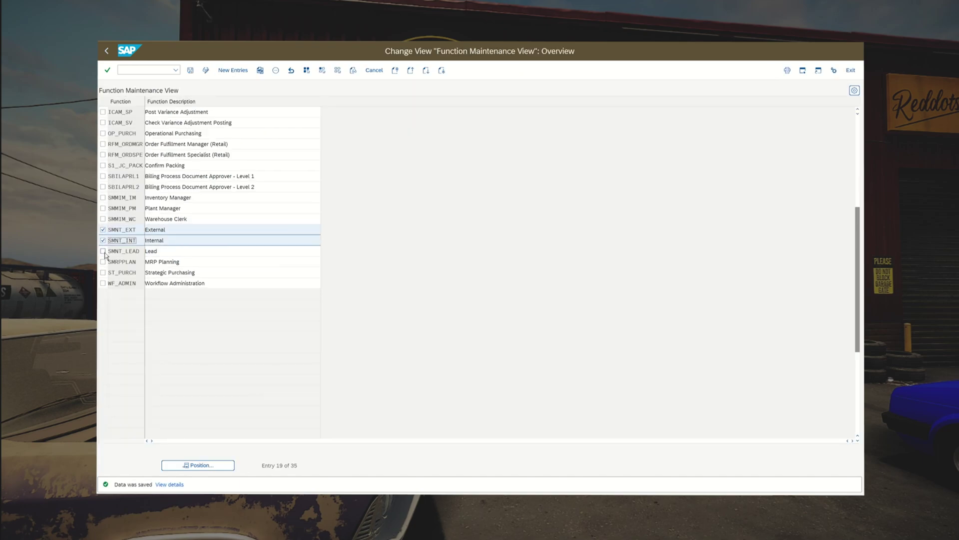
pyautogui.click(103, 251)
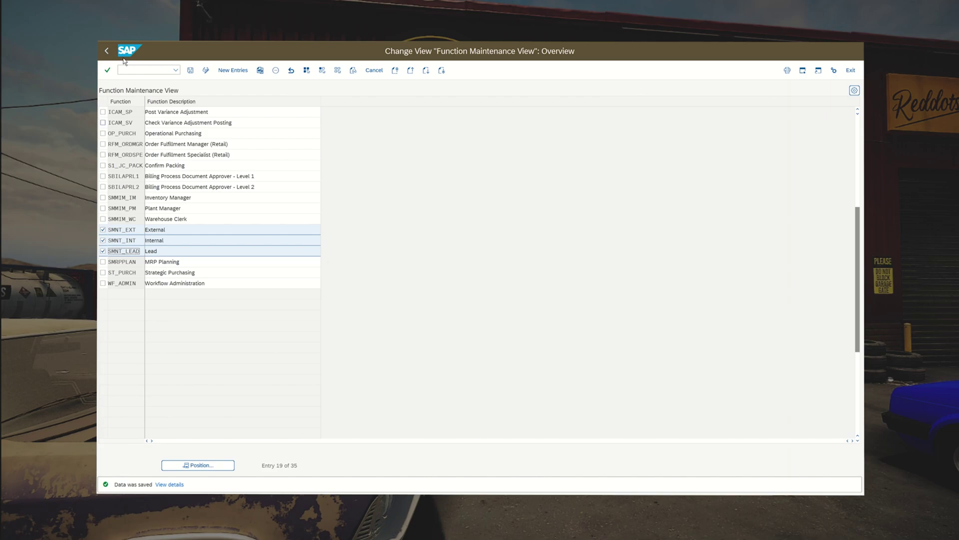
# In Define Function Profiles, mark the SMNT_TEAM Asset Management profile.
pyautogui.click(108, 51)
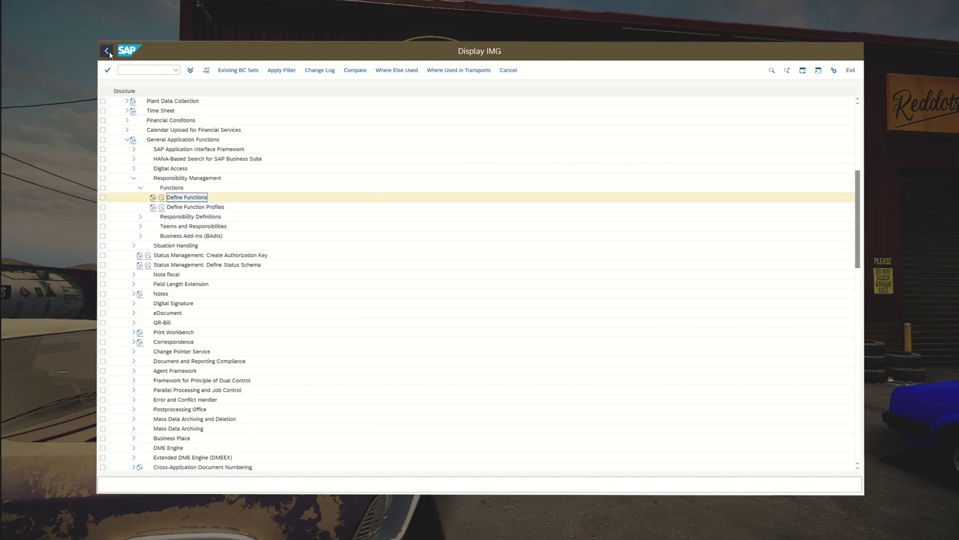
pyautogui.click(162, 207)
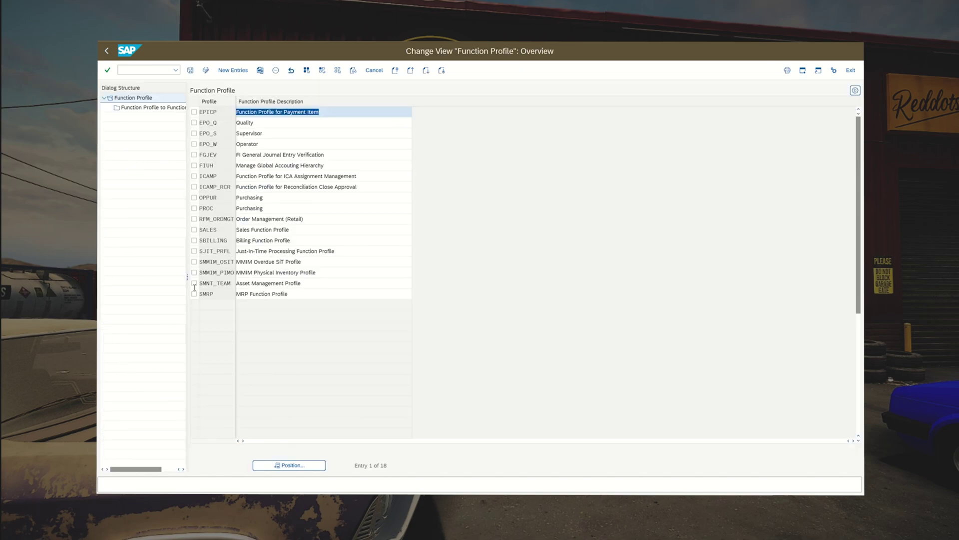
pyautogui.click(194, 282)
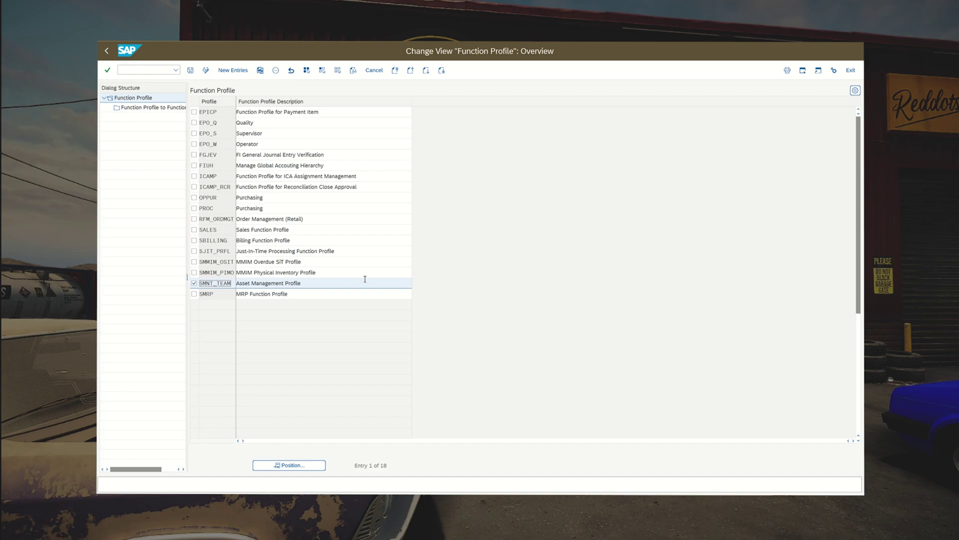
# Save the profile entries and verify SMNT_TEAM maps functions SMNT_EXT, SMNT_INT and SMNT_LEAD.
pyautogui.click(191, 70)
pyautogui.press('F3')
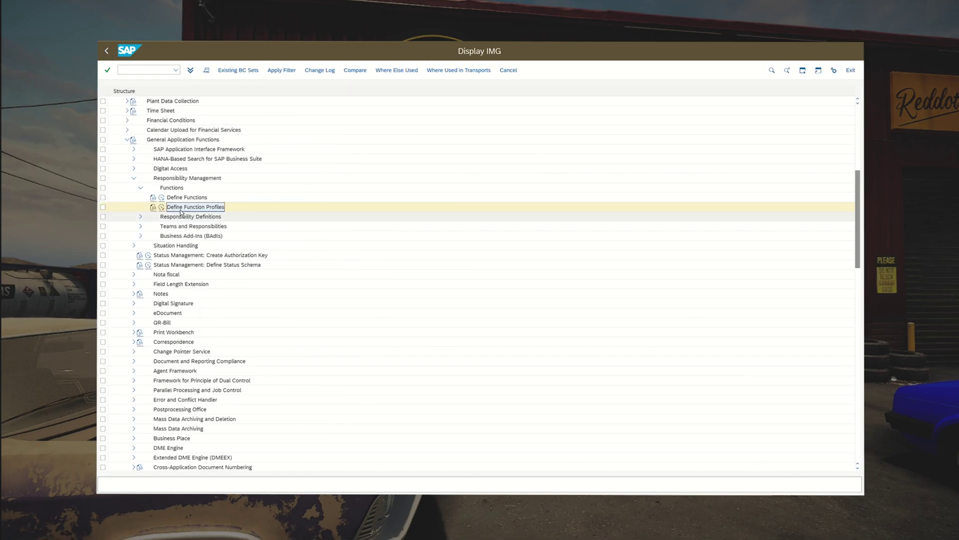
pyautogui.doubleClick(181, 208)
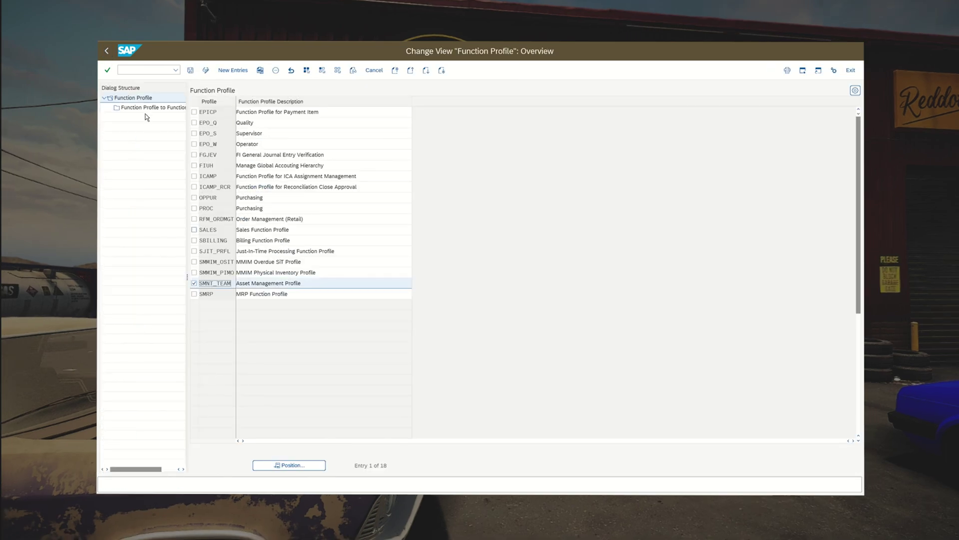
pyautogui.doubleClick(146, 107)
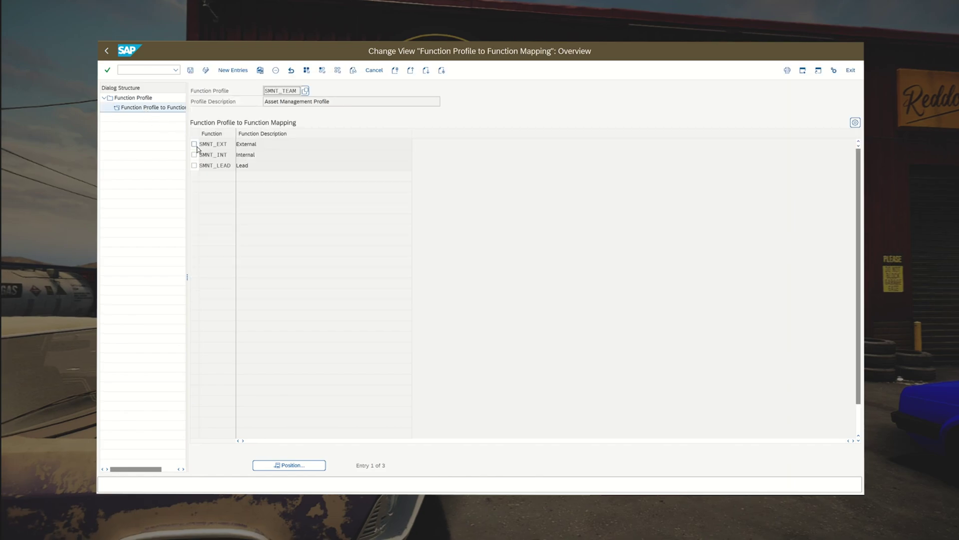
pyautogui.click(194, 143)
pyautogui.click(193, 154)
pyautogui.click(194, 166)
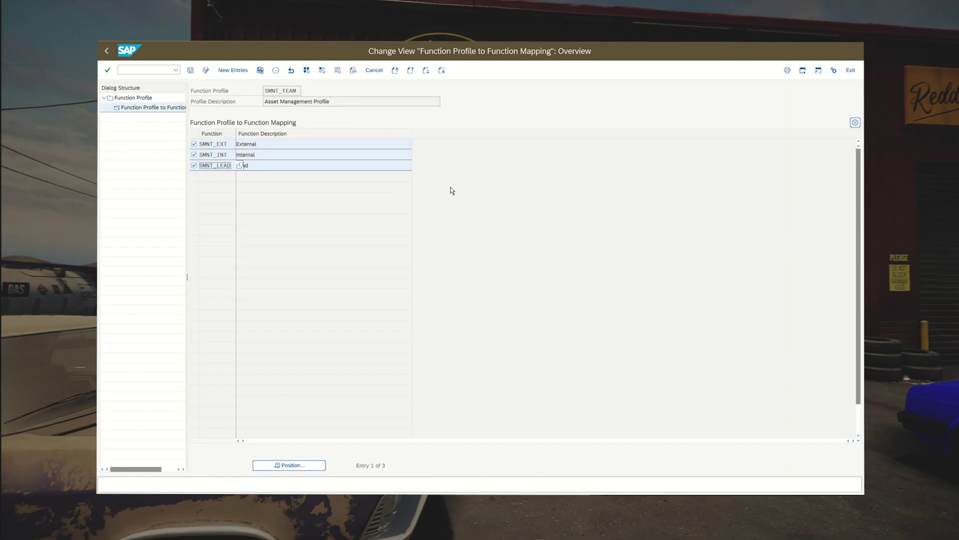
pyautogui.click(350, 165)
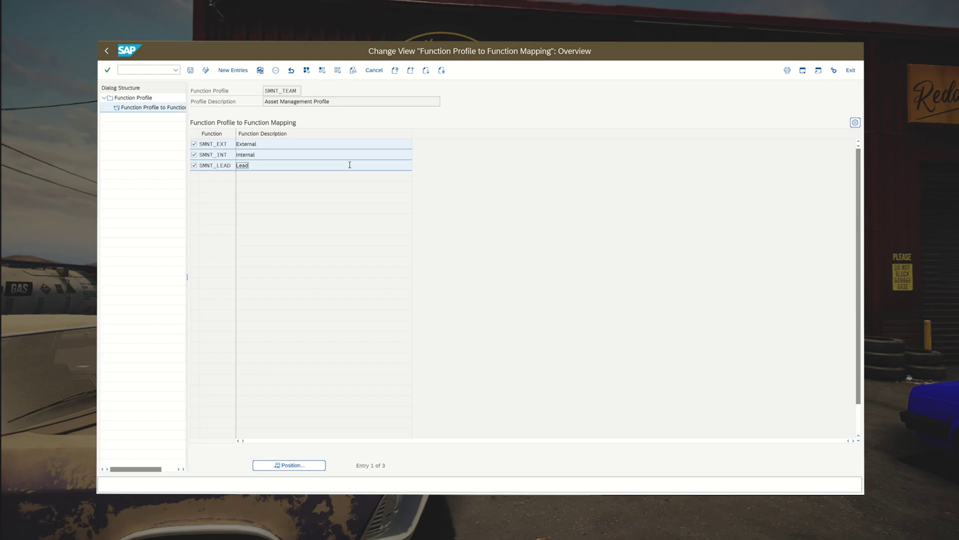
pyautogui.click(107, 51)
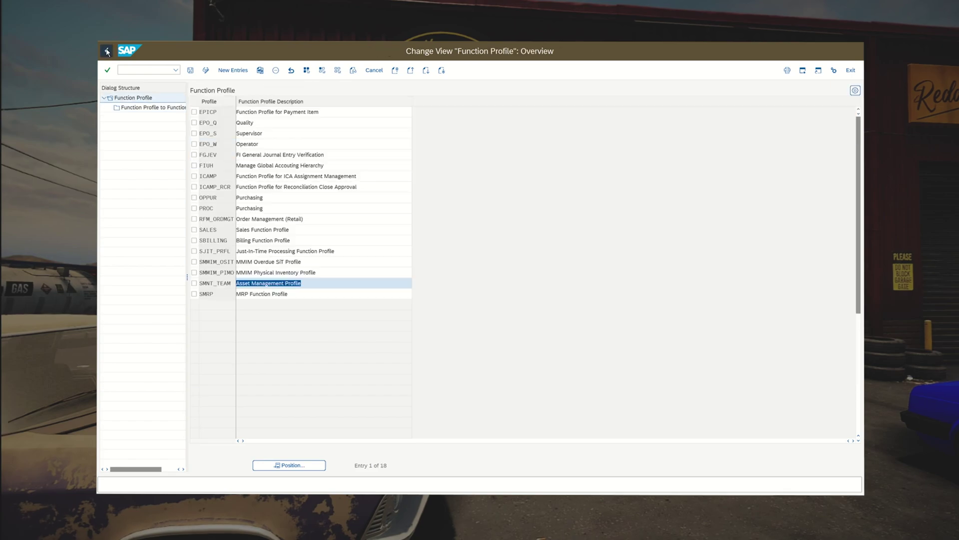
pyautogui.click(107, 50)
# Verify team category MAINT_TEAM is assigned function profile SMNT_TEAM.
pyautogui.click(140, 207)
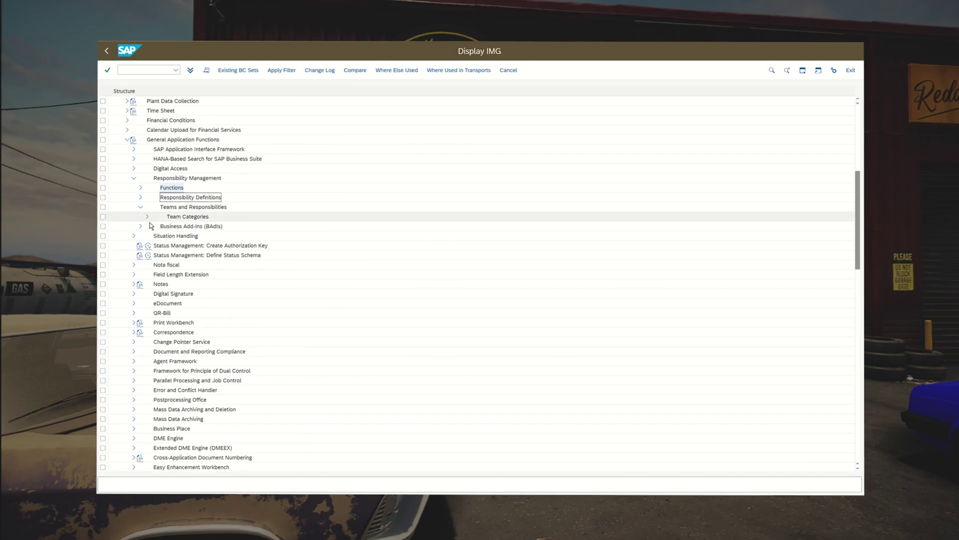
pyautogui.click(147, 216)
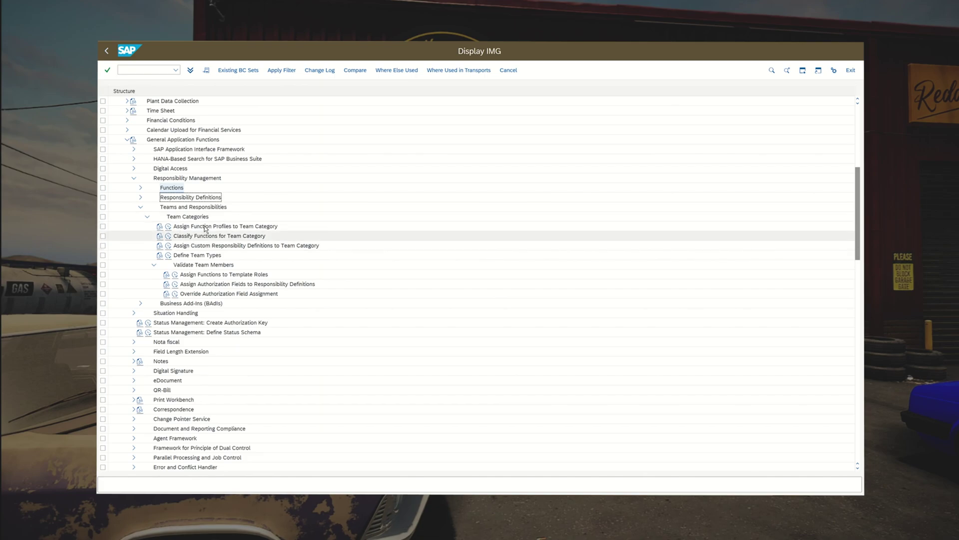
pyautogui.click(168, 228)
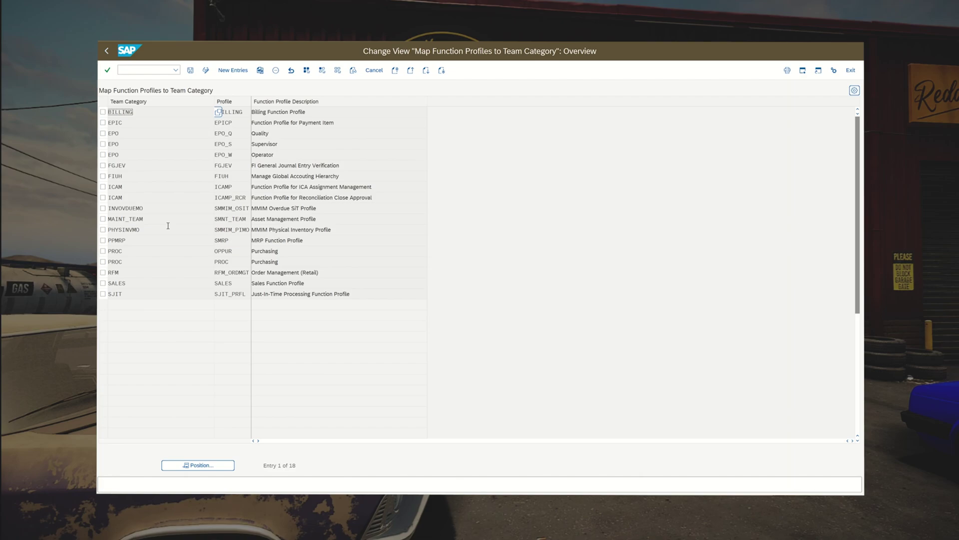
pyautogui.click(103, 219)
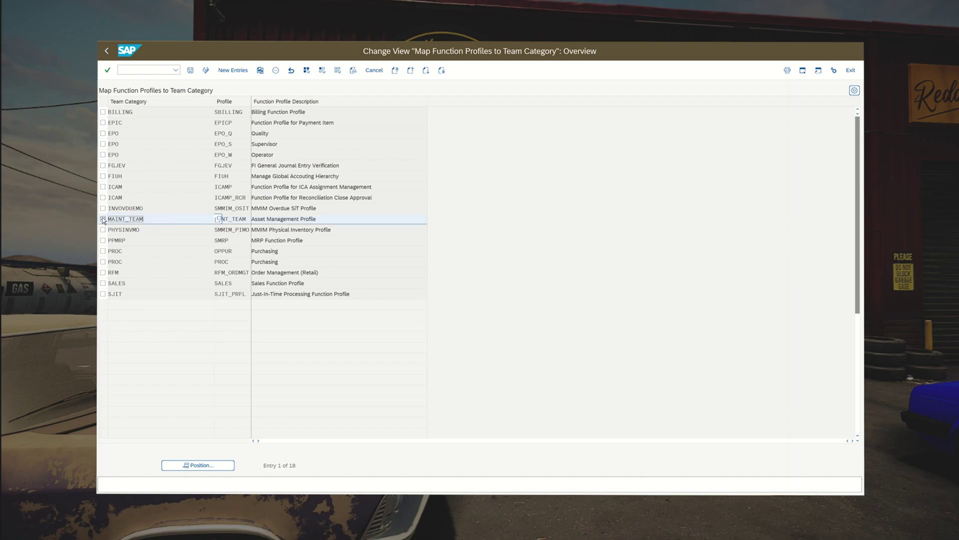
pyautogui.press('Tab')
pyautogui.press('F3')
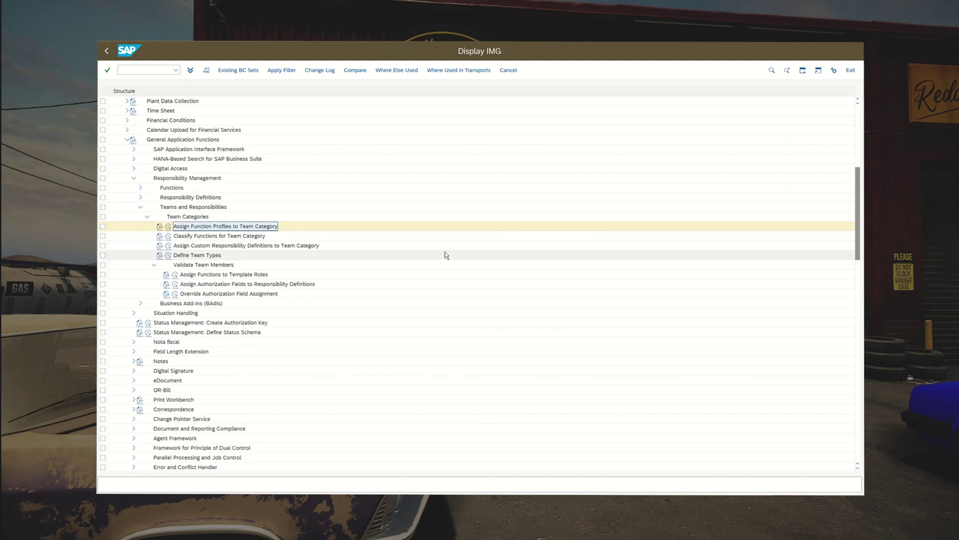
# Check MAINT_TEAM in Define Team Types and set the team's type to Maintenance Work Center Team.
pyautogui.click(167, 255)
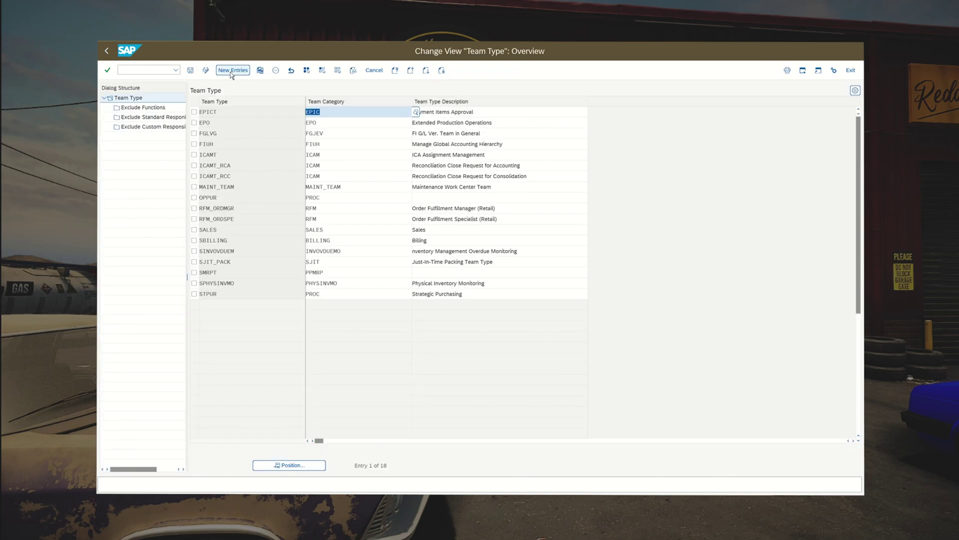
pyautogui.click(194, 187)
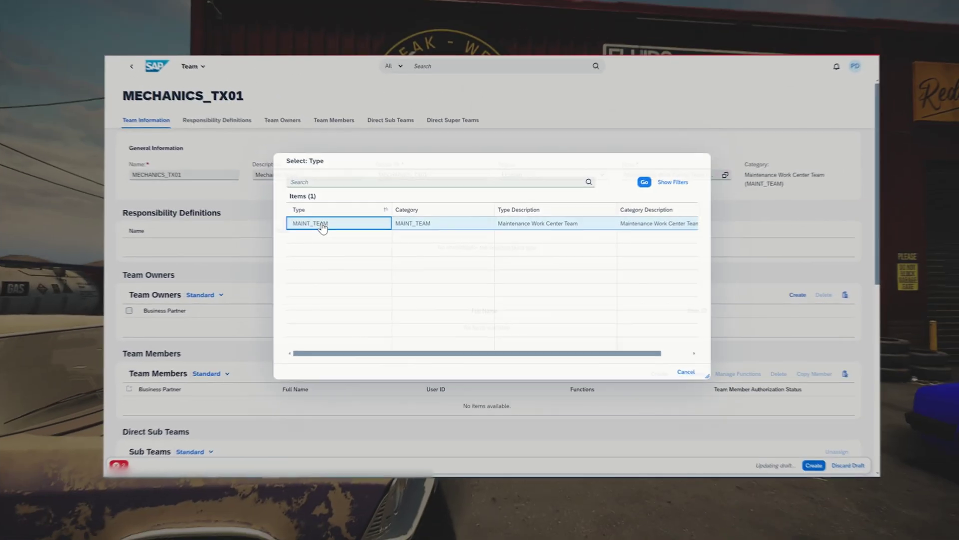
pyautogui.click(321, 223)
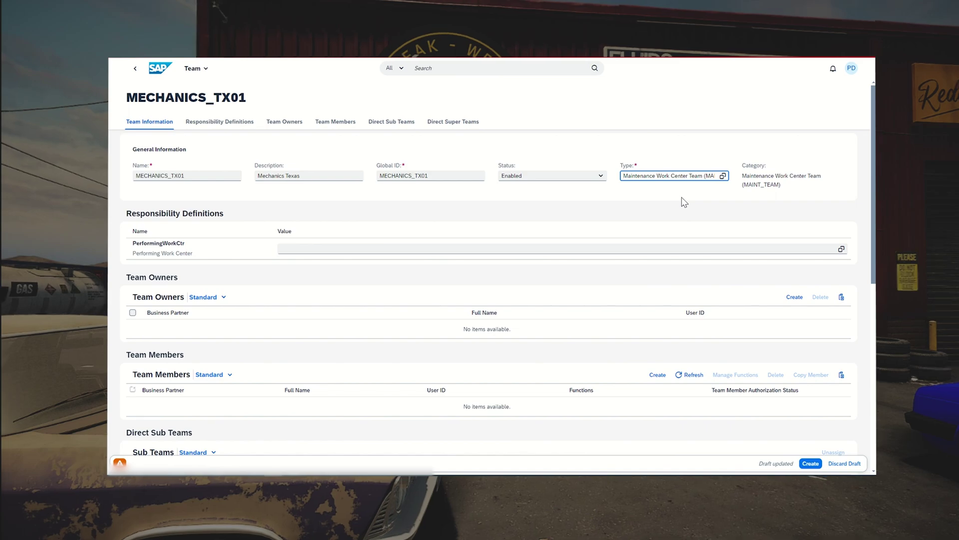
pyautogui.click(312, 248)
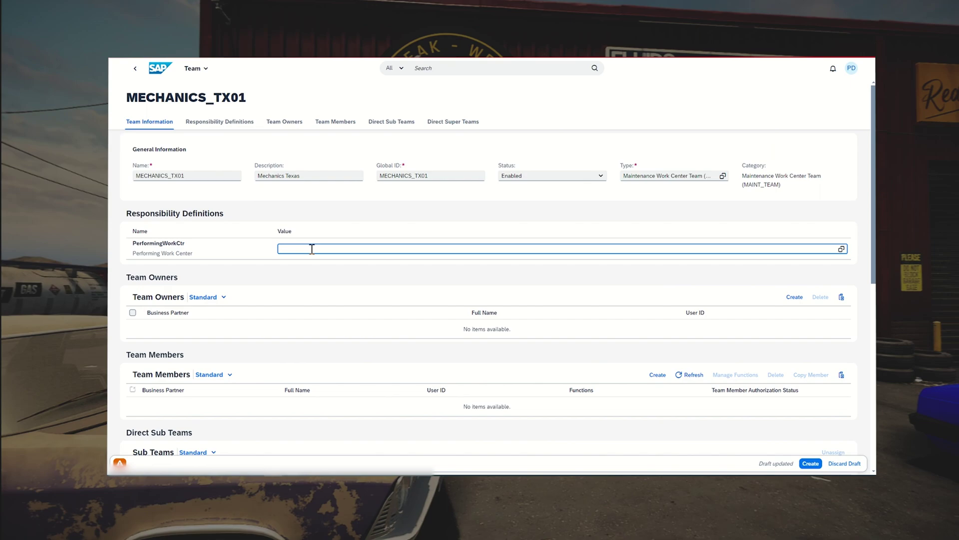
# Enter PM_MECH as the team's PerformingWorkCtr responsibility value.
pyautogui.write('PM_ME')
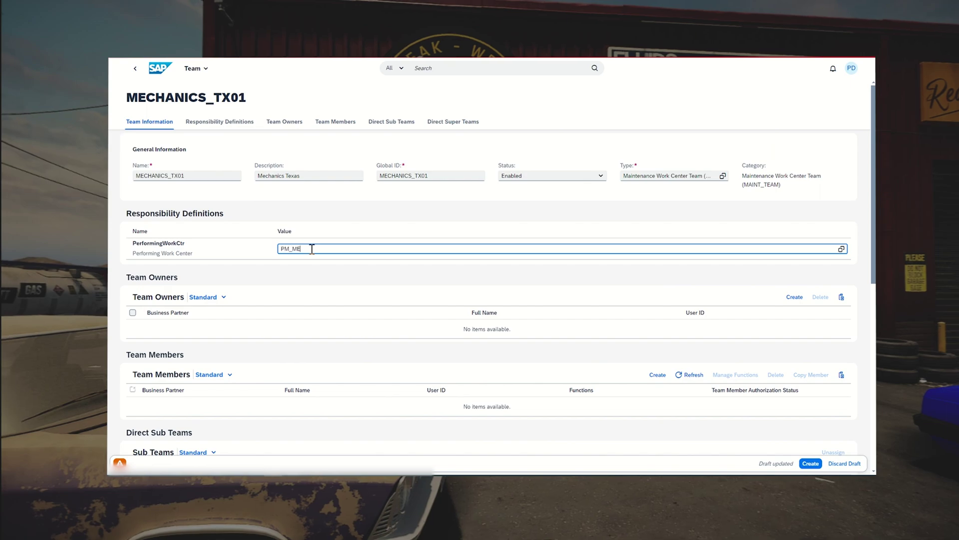
pyautogui.press('BackSpace')
pyautogui.press('BackSpace')
pyautogui.press('BackSpace')
pyautogui.press('BackSpace')
pyautogui.press('BackSpace')
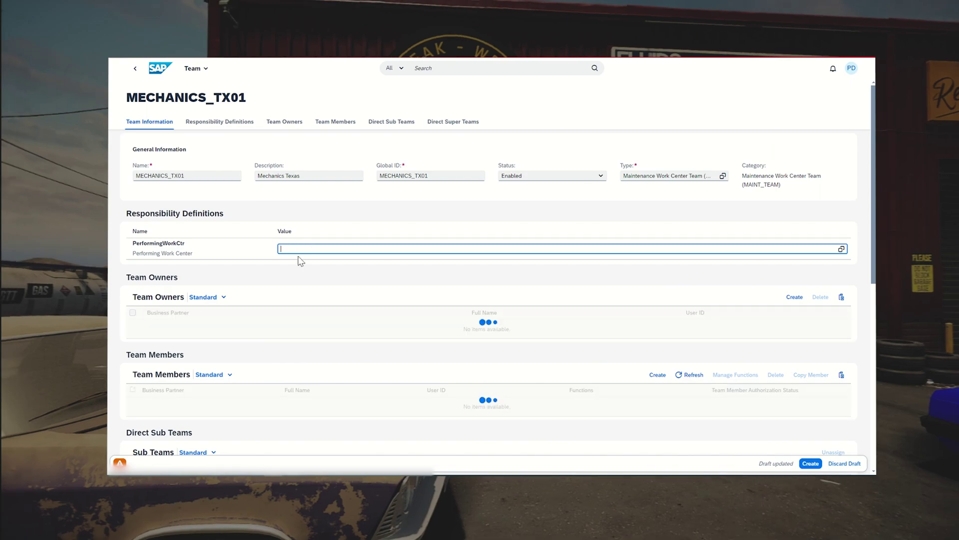
pyautogui.hotkey('ctrl', 'v')
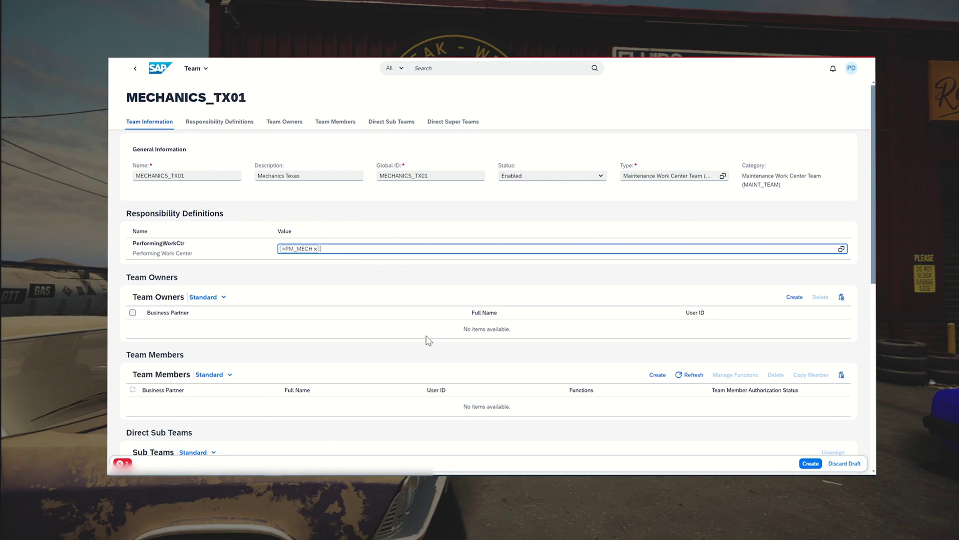
pyautogui.click(653, 379)
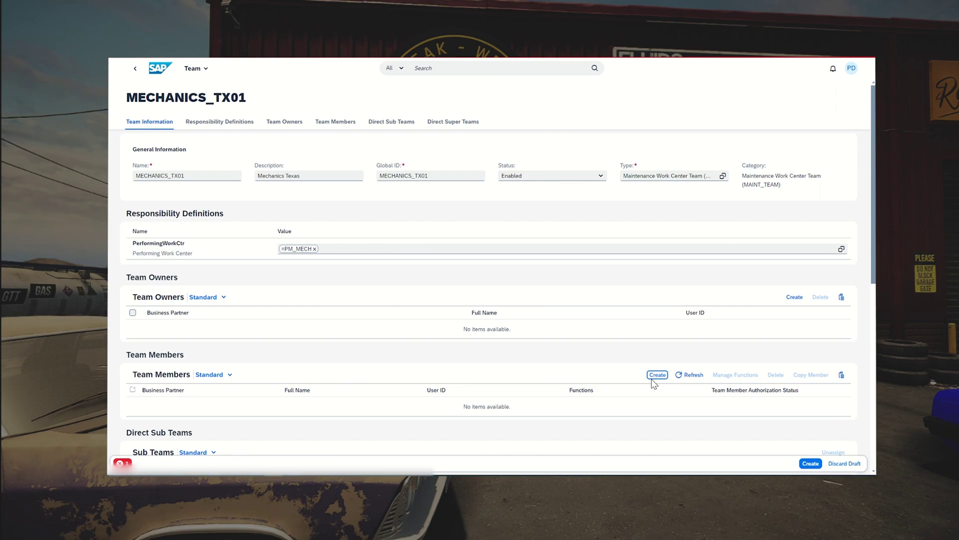
# Add two business users to the team as members.
pyautogui.click(652, 382)
pyautogui.click(657, 374)
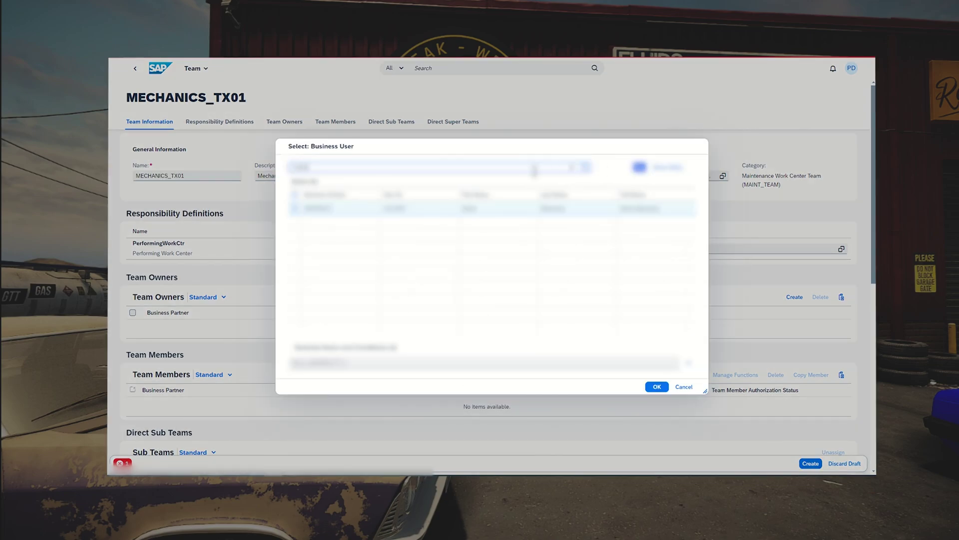
pyautogui.click(294, 208)
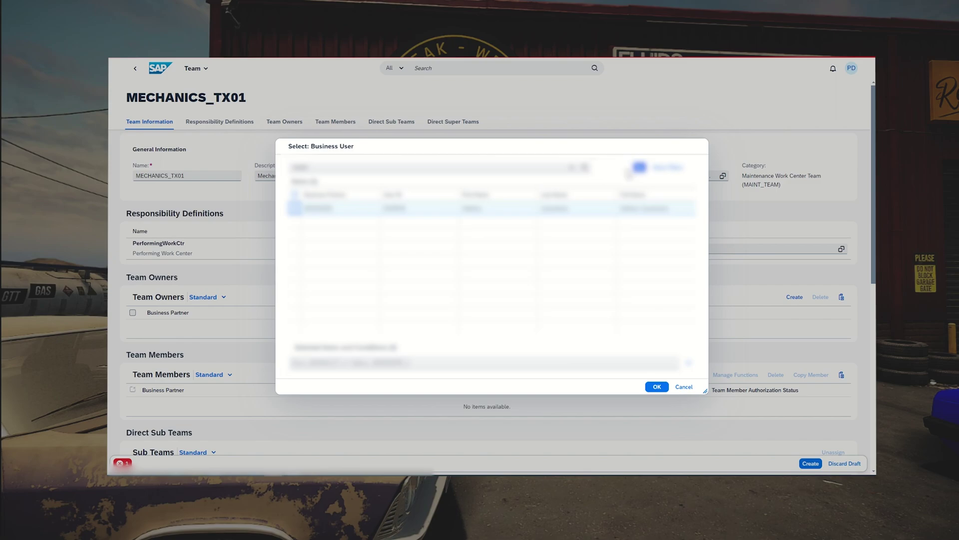
pyautogui.click(657, 387)
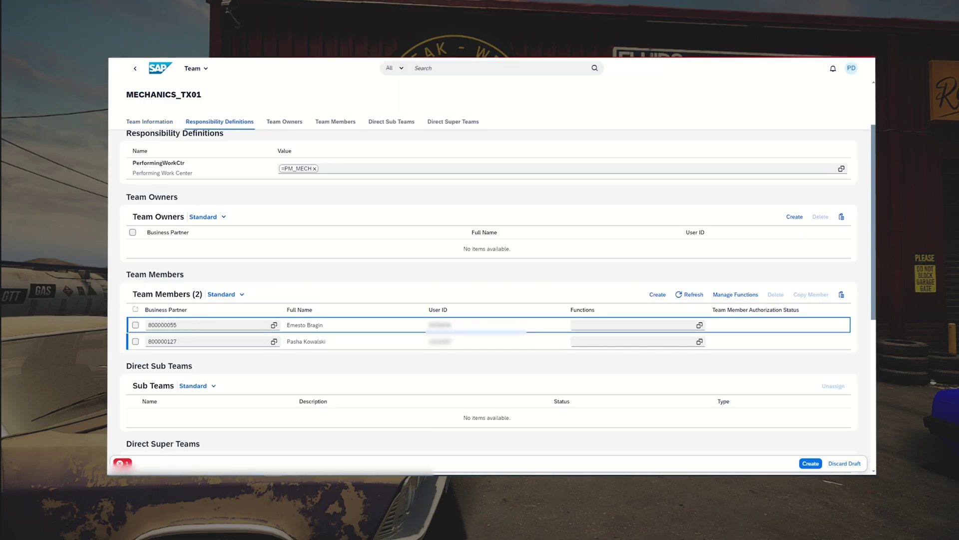
# Give both new members the Internal function SMNT_INT.
pyautogui.click(136, 325)
pyautogui.click(135, 341)
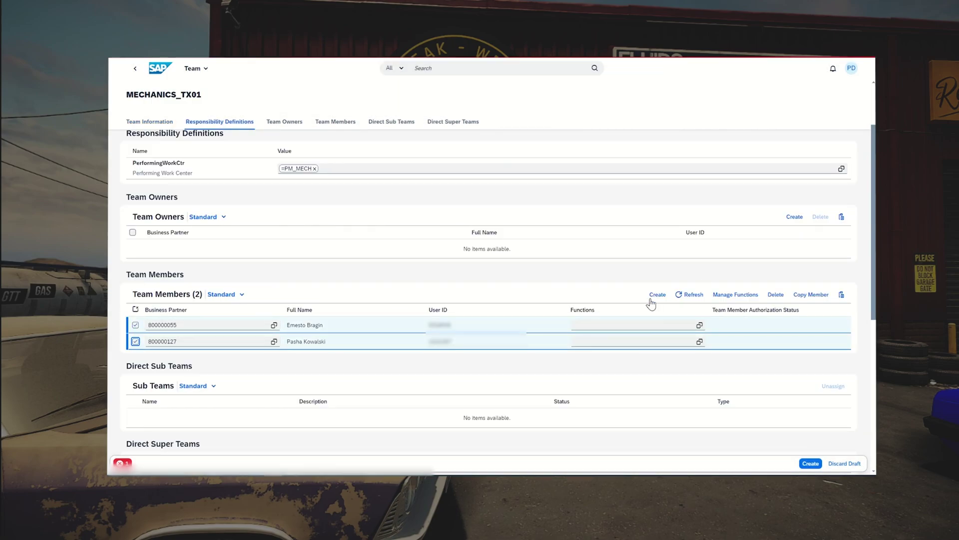
pyautogui.click(700, 325)
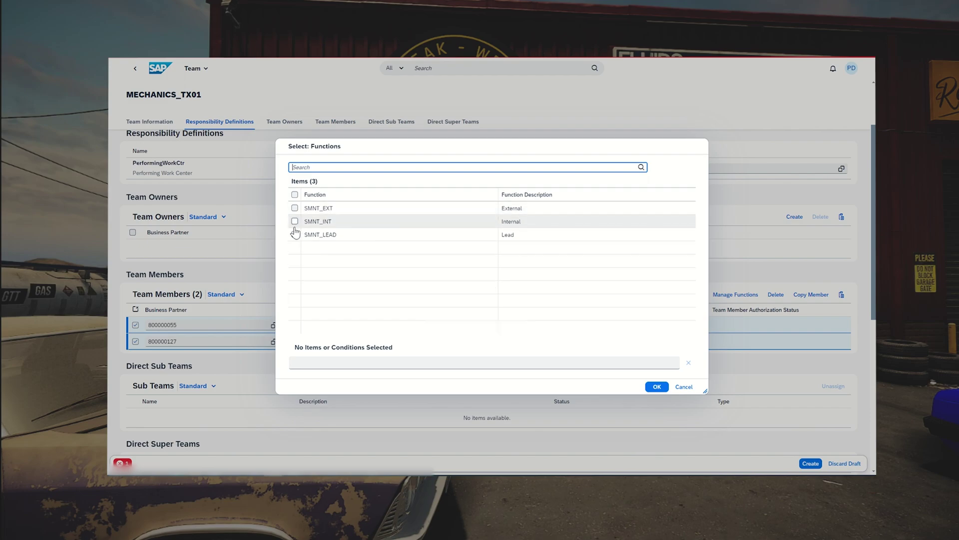
pyautogui.click(295, 221)
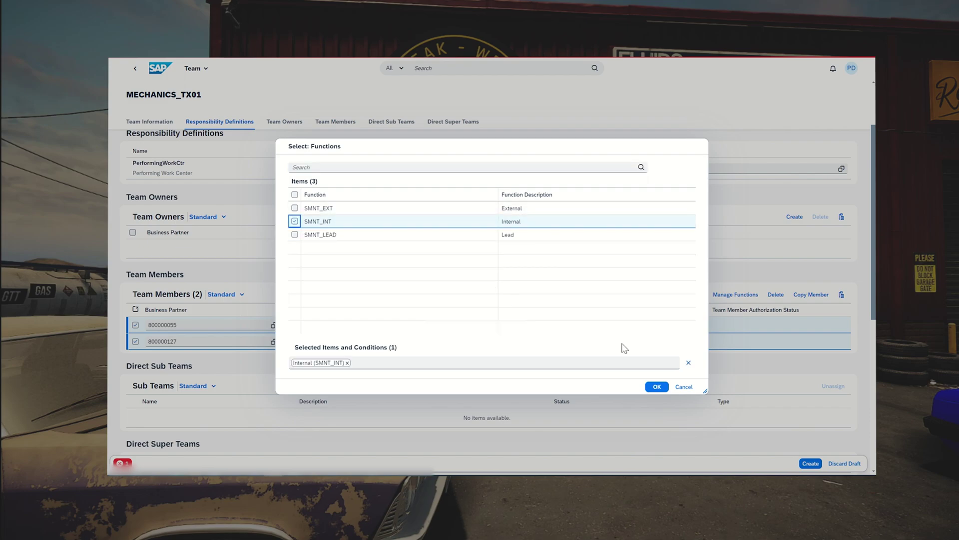
pyautogui.click(657, 386)
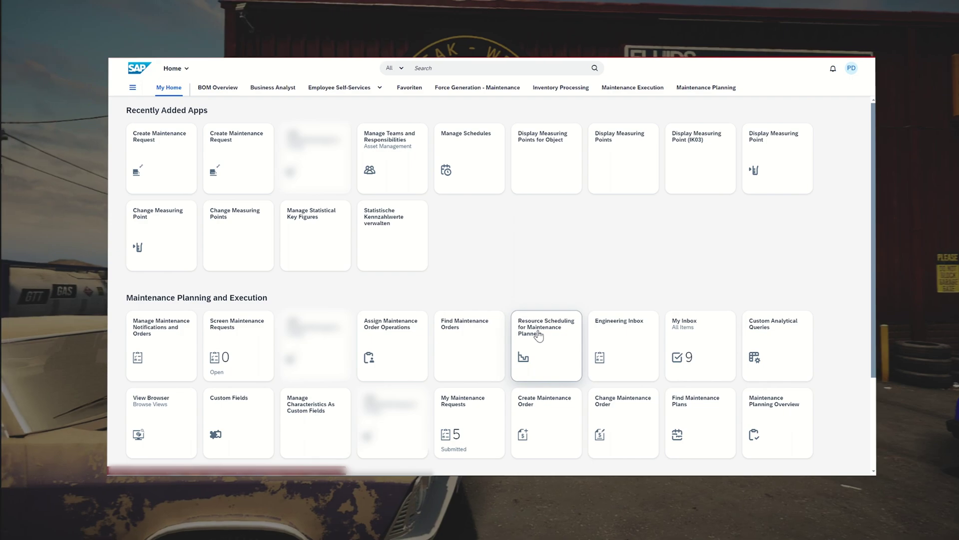
# From PM_MECH/TX01 utilization, open orders 4205106 and 4205107 on the scheduling board.
pyautogui.click(538, 335)
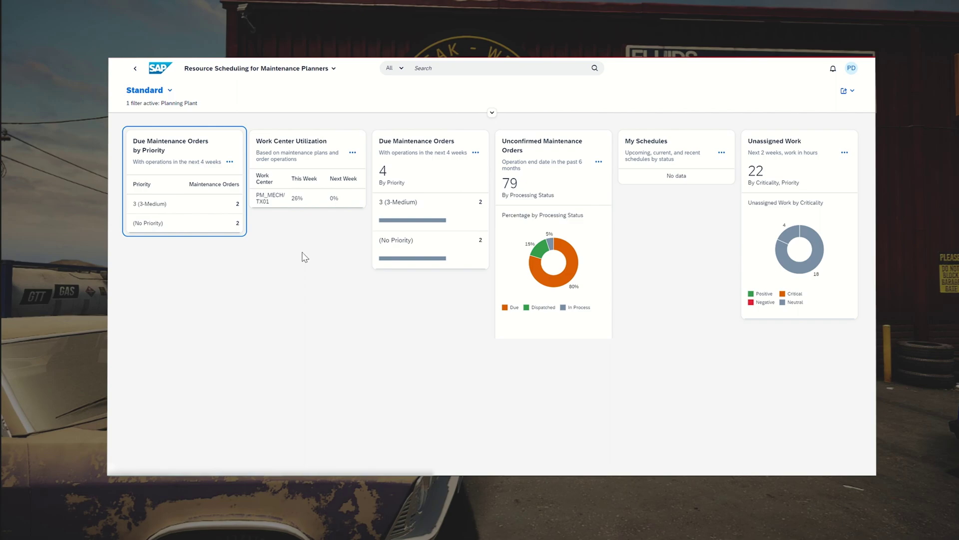
pyautogui.click(319, 202)
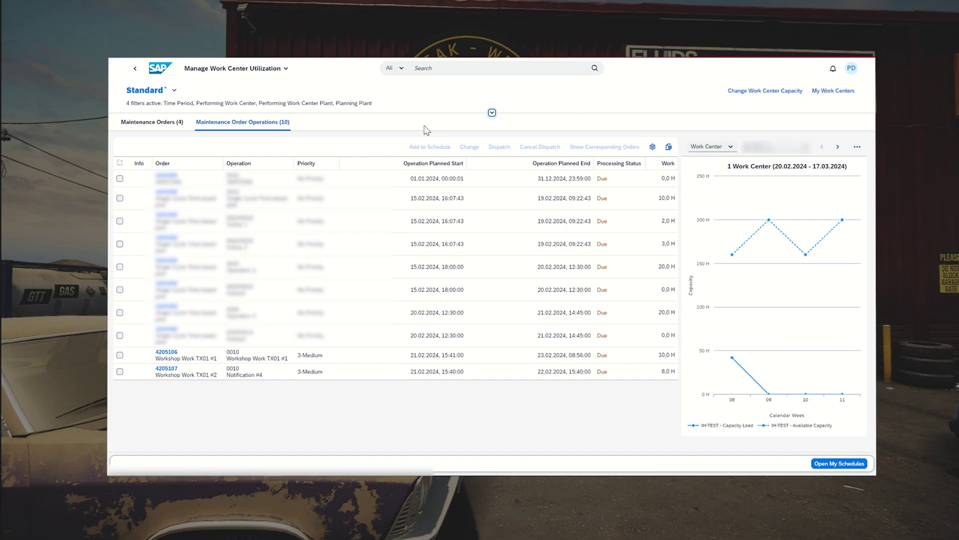
pyautogui.click(155, 124)
pyautogui.click(120, 210)
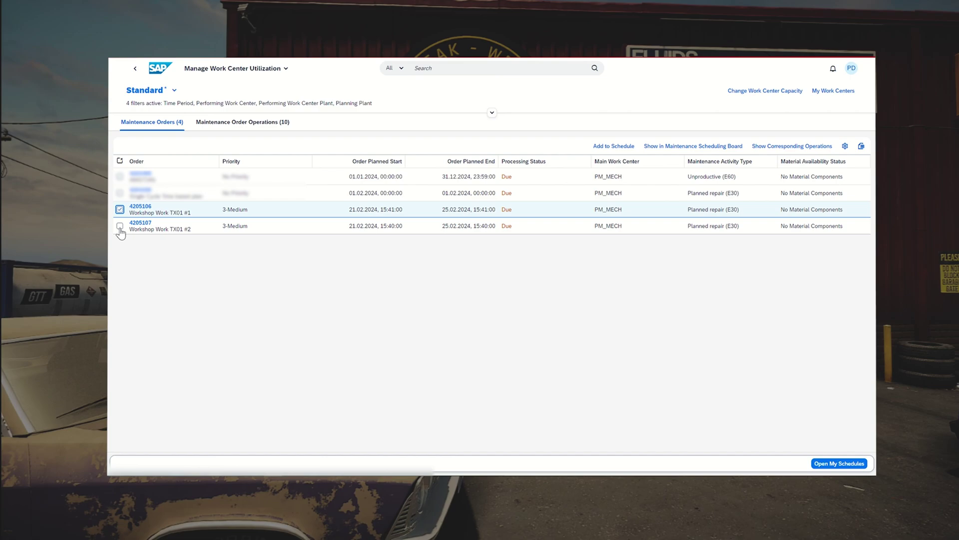
pyautogui.click(120, 226)
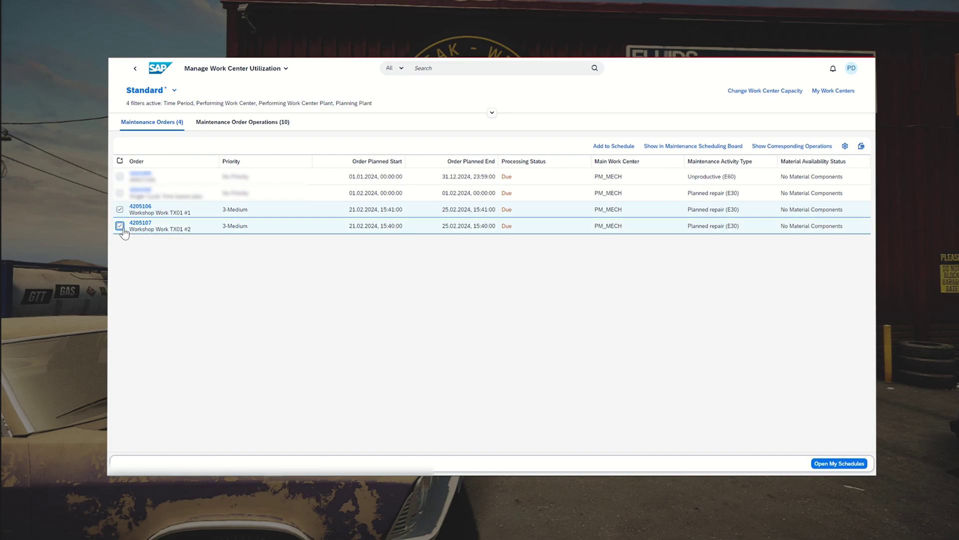
pyautogui.click(673, 148)
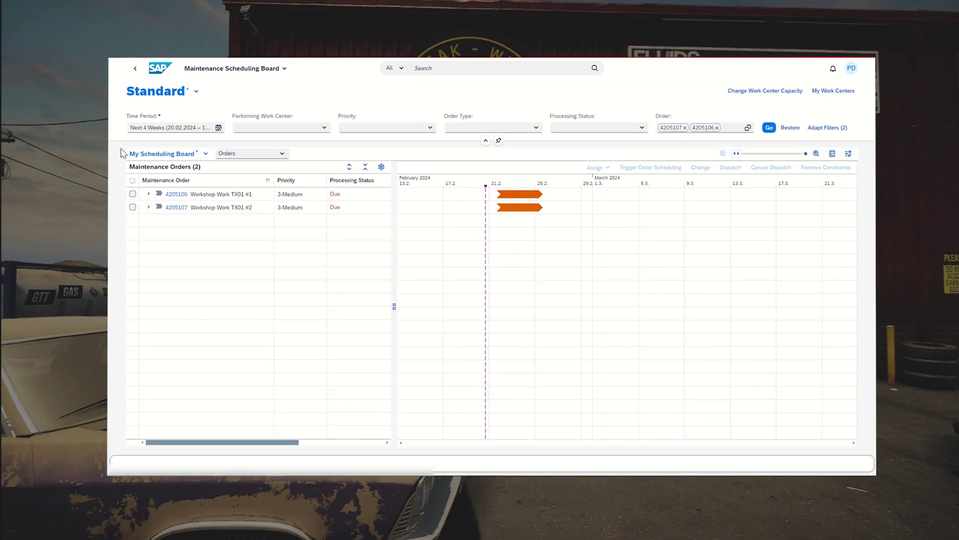
# Switch the board to the Orders and Resources layout, then back to Orders only.
pyautogui.click(280, 154)
pyautogui.click(243, 181)
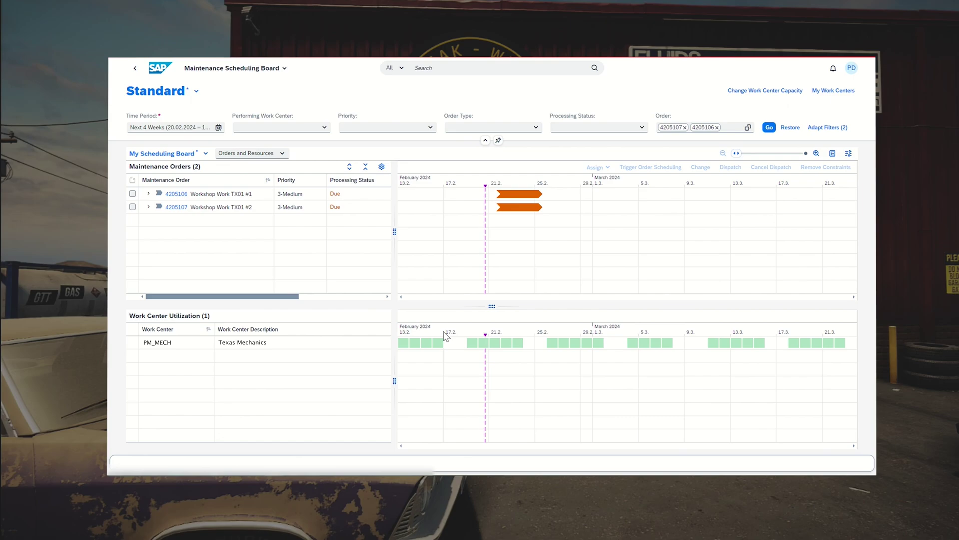
pyautogui.click(252, 154)
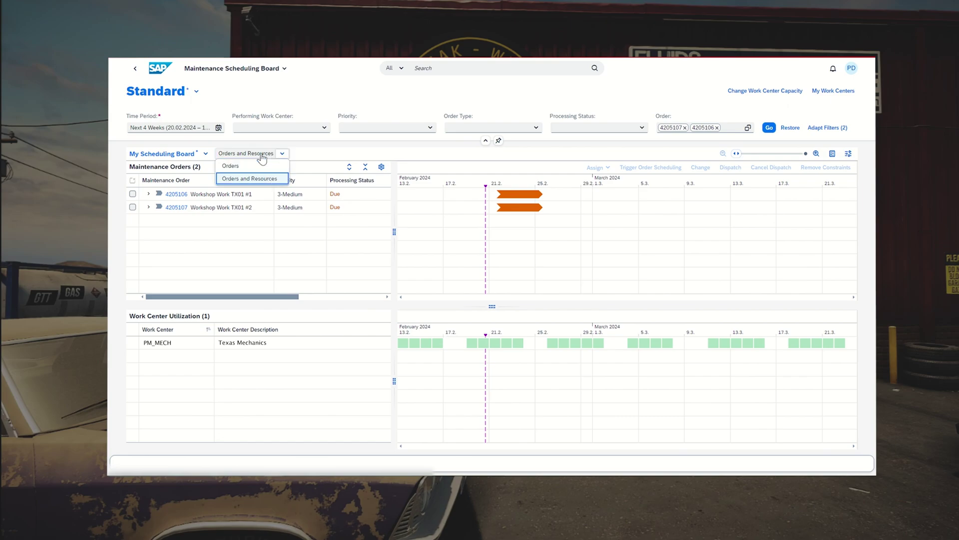
pyautogui.click(235, 169)
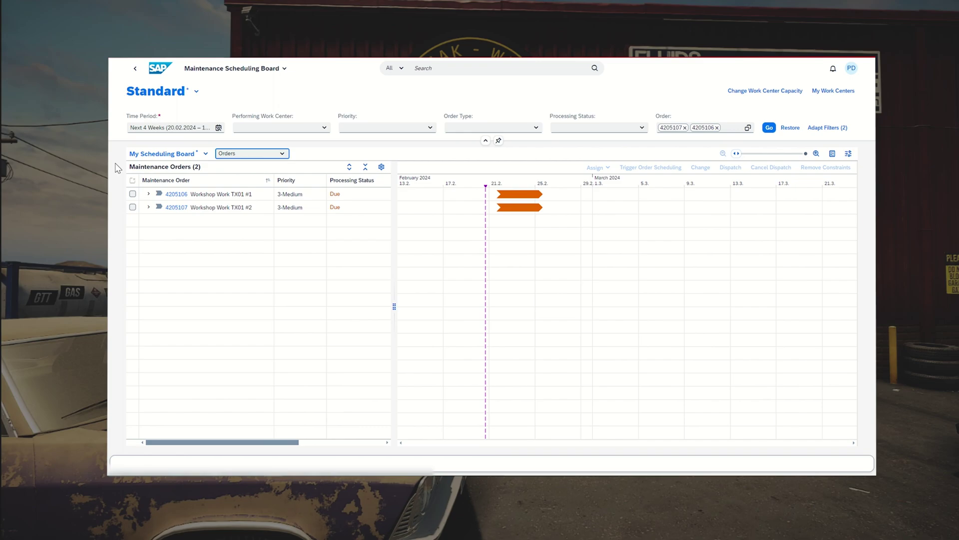
# Select operation 0010 of order 4205106 and choose Assign People.
pyautogui.click(148, 194)
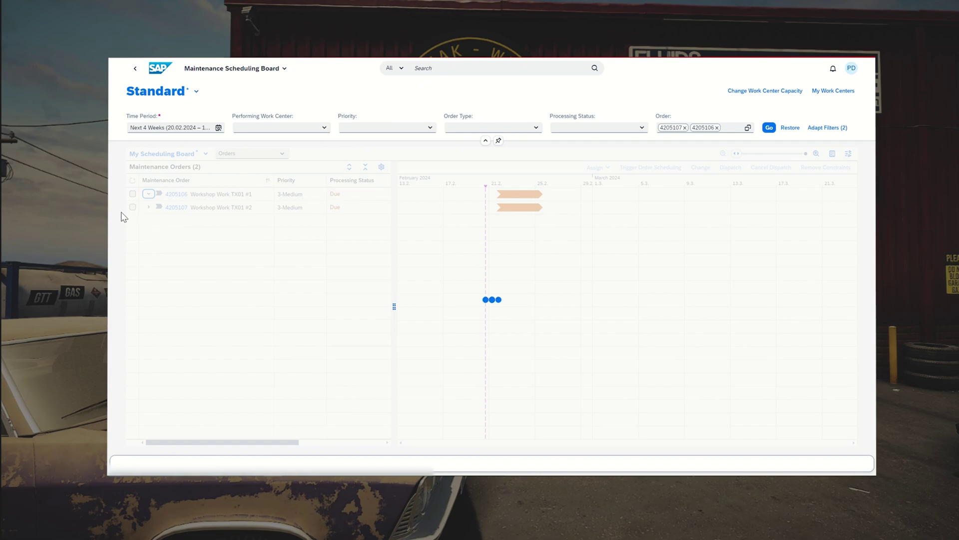
pyautogui.click(133, 206)
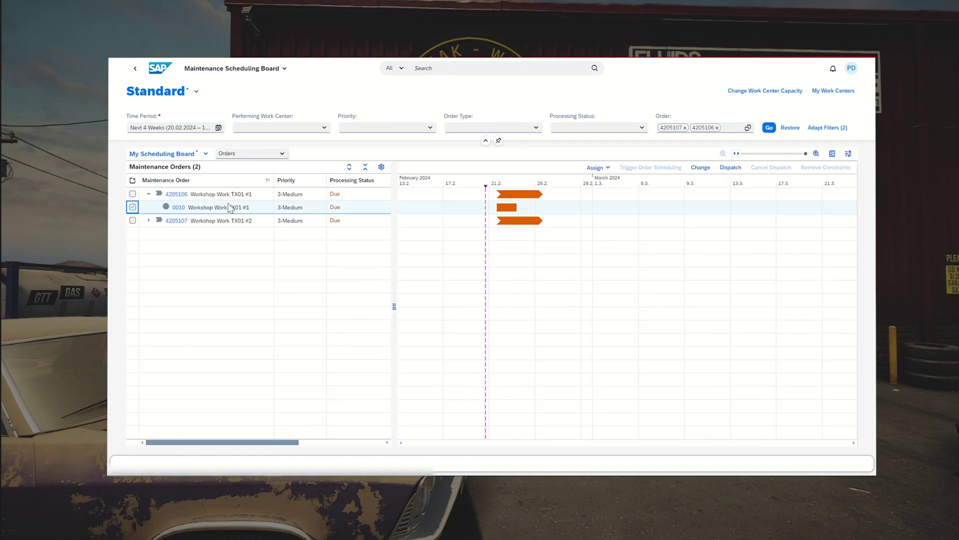
pyautogui.click(603, 168)
pyautogui.click(597, 183)
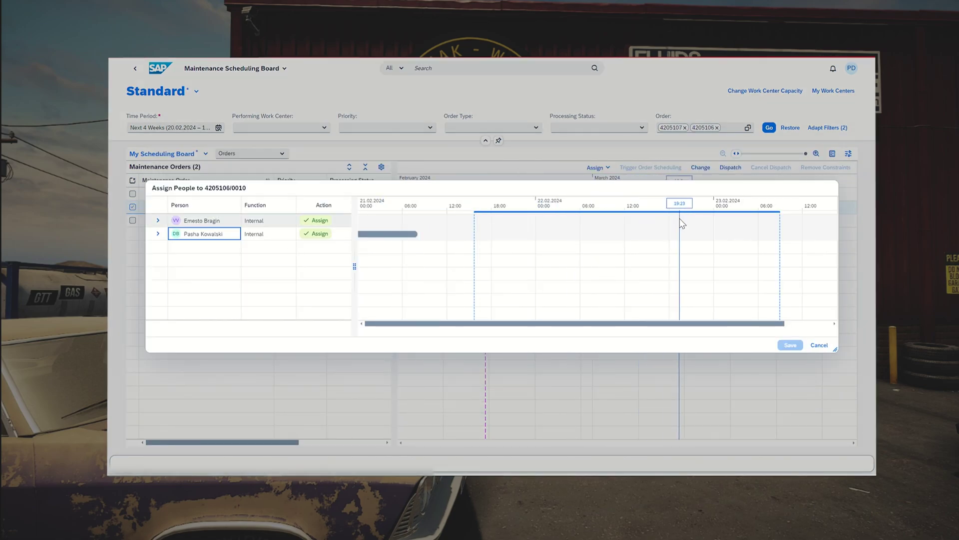
# Assign both team members to operation 4205106/0010 and save the assignment.
pyautogui.click(315, 233)
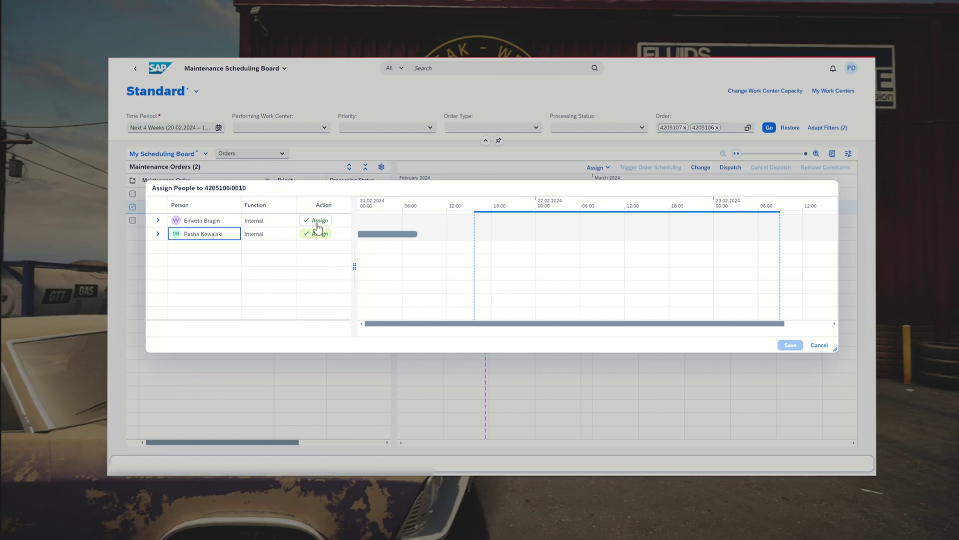
pyautogui.click(318, 222)
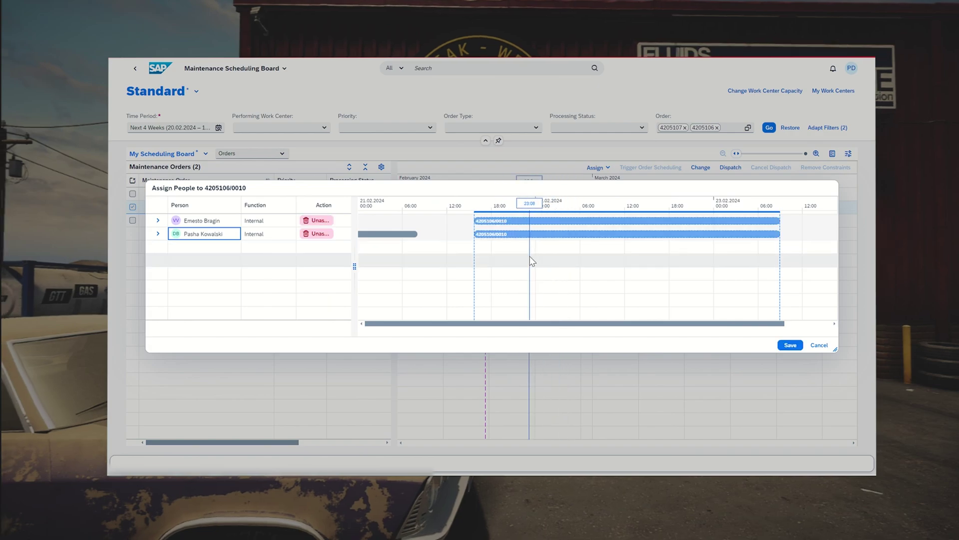
pyautogui.click(790, 345)
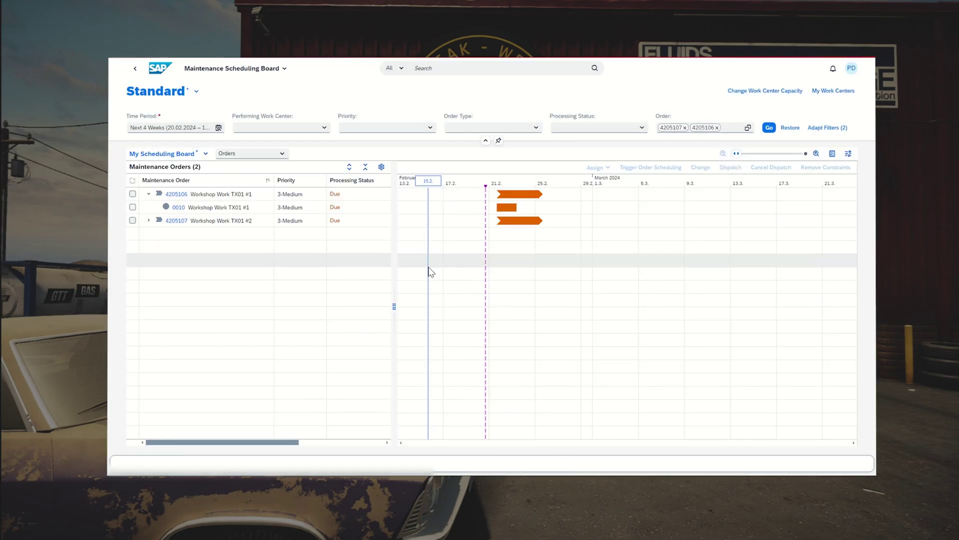
# Reopen Assign People for operation 4205106/0010 to verify it, then close without changes.
pyautogui.click(133, 207)
pyautogui.click(598, 167)
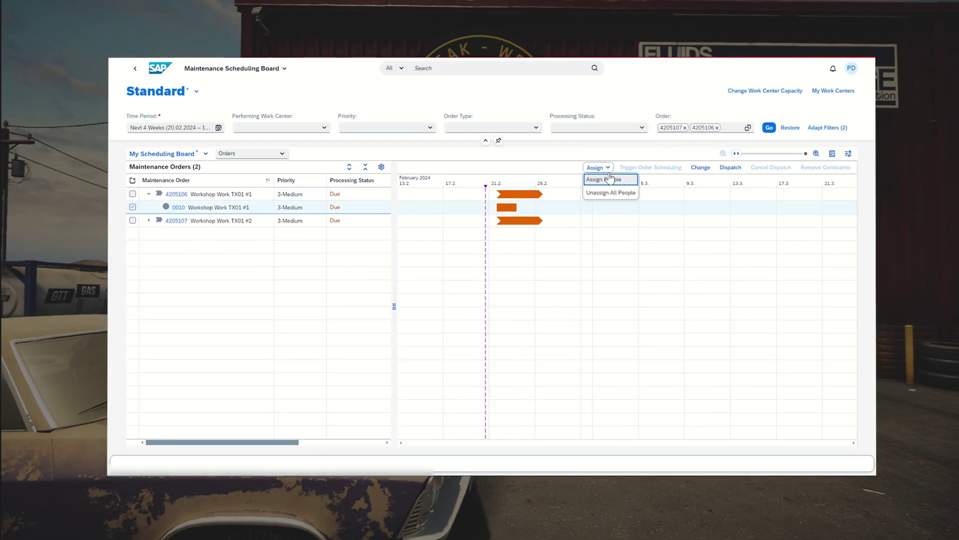
pyautogui.click(602, 179)
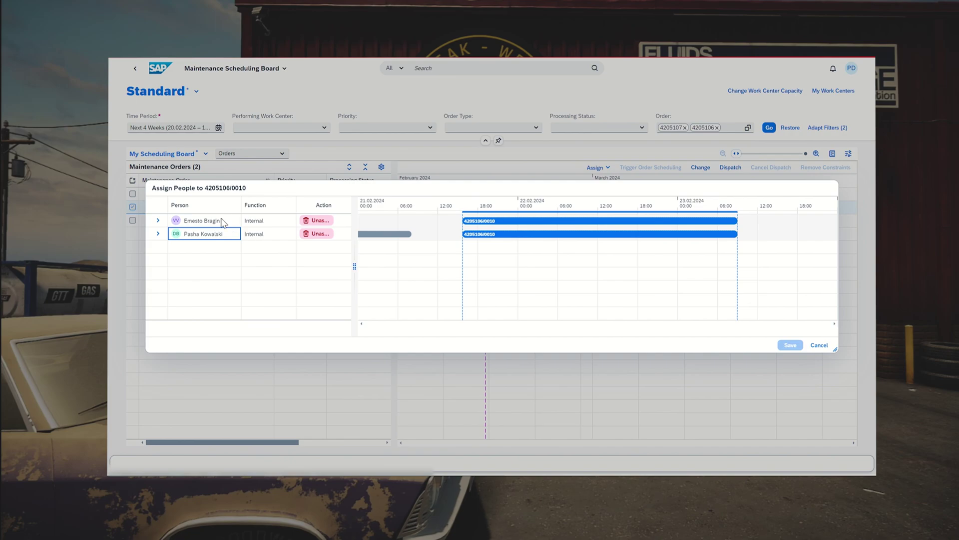
pyautogui.press('Escape')
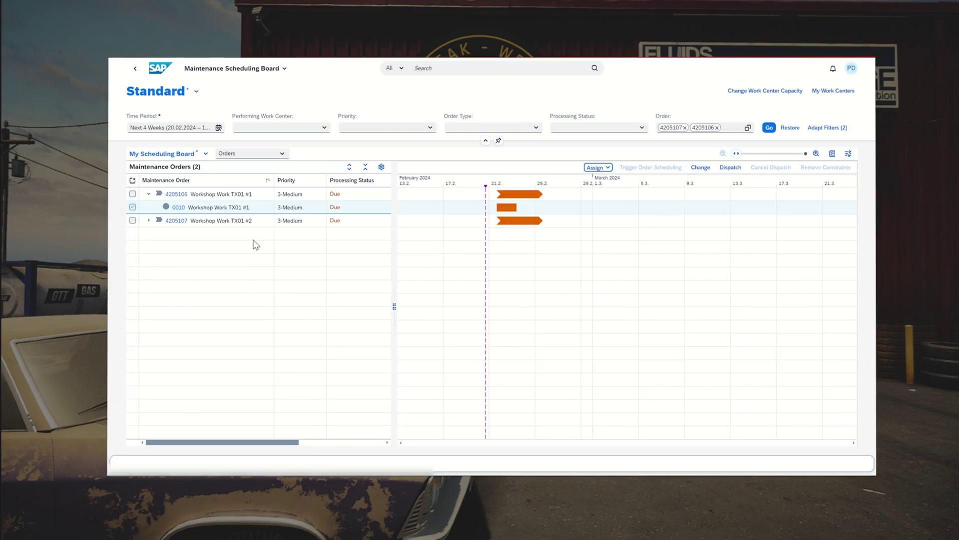
# Expand order 4205107 and open Assign People for its operation 0010.
pyautogui.click(148, 220)
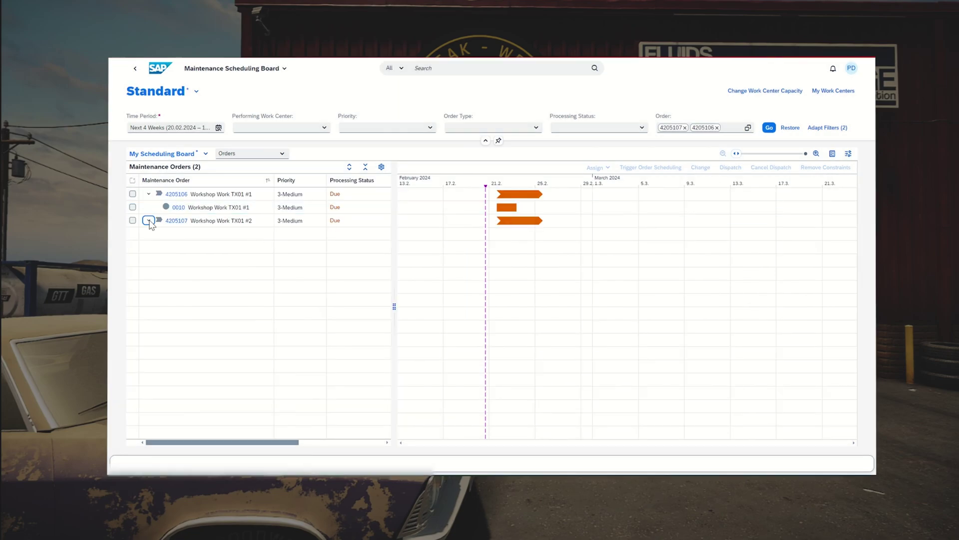
pyautogui.click(133, 233)
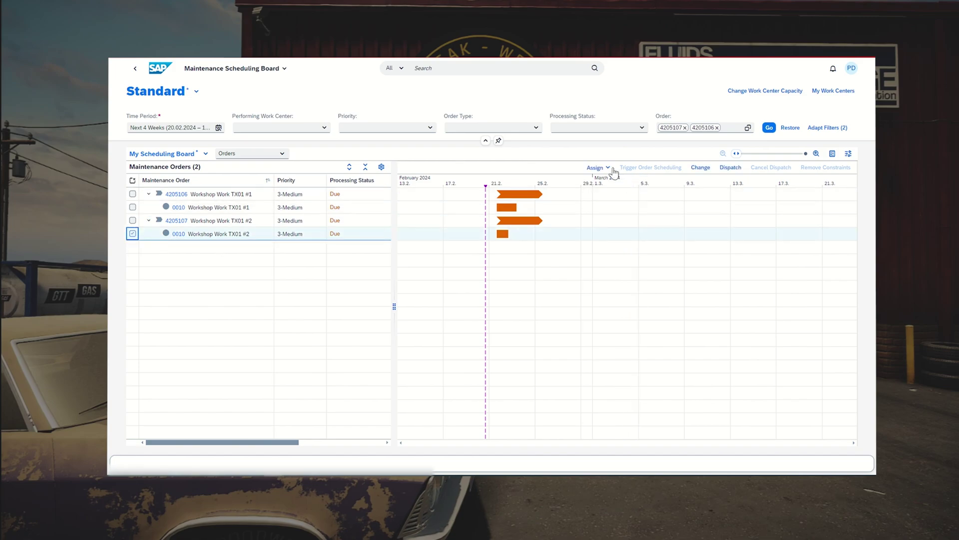
pyautogui.click(612, 170)
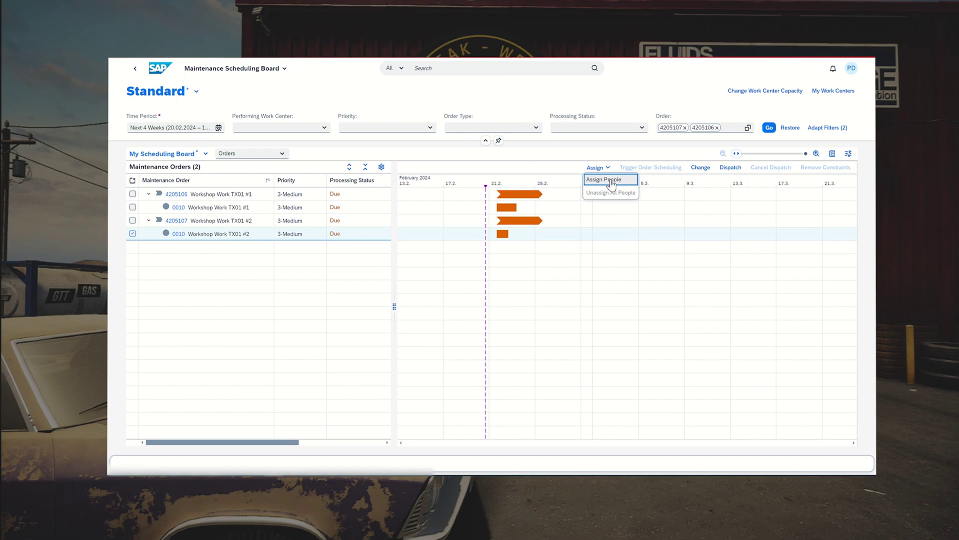
pyautogui.click(617, 183)
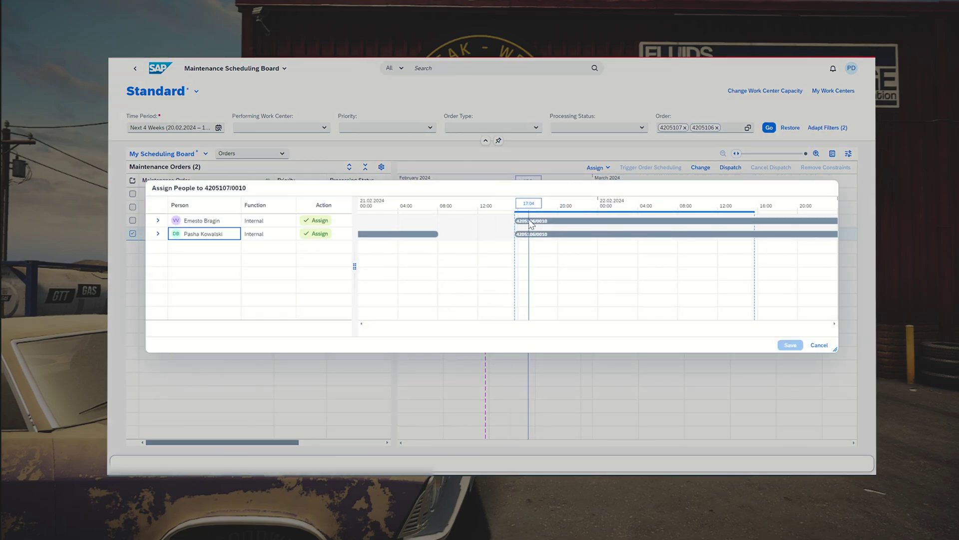
# Check the conflict tooltip, close without saving, and also select operation 0010 of 4205106.
pyautogui.moveTo(530, 226)
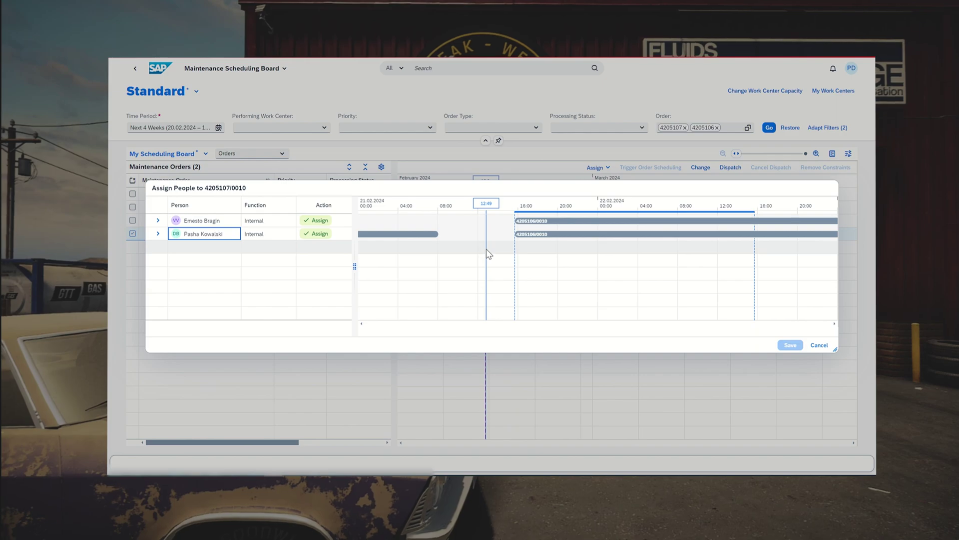
pyautogui.press('Escape')
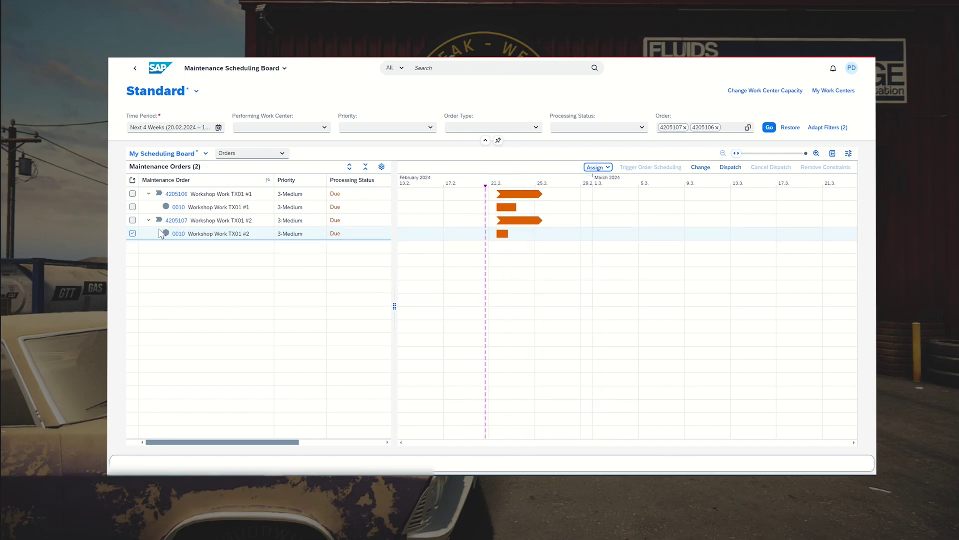
pyautogui.click(132, 206)
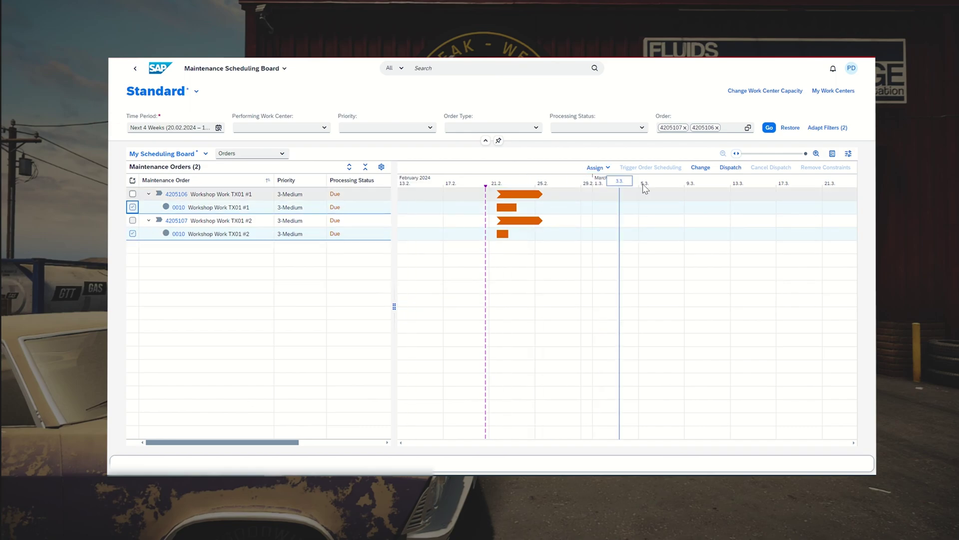
# Dispatch the selected 0010 operations of orders 4205106 and 4205107.
pyautogui.click(739, 170)
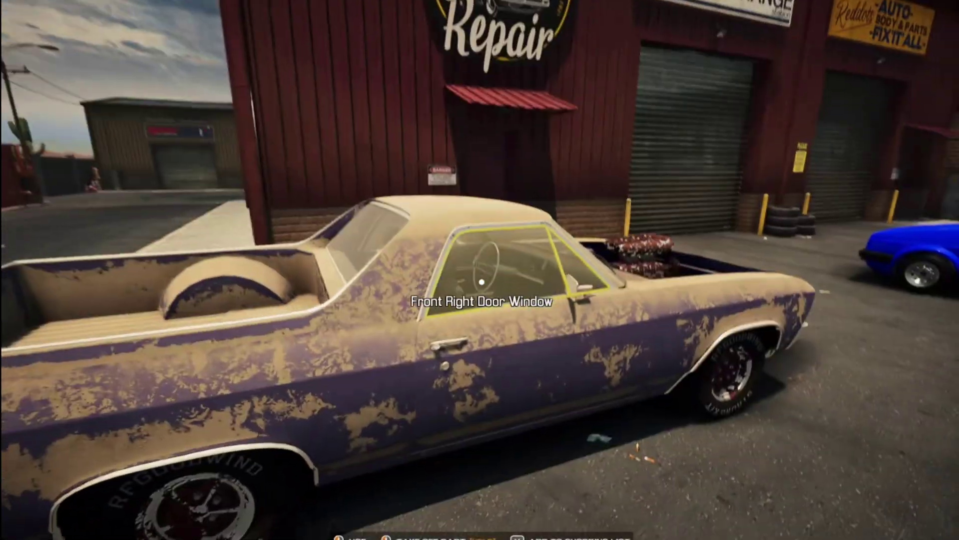
pyautogui.press('2')
pyautogui.click(481, 282)
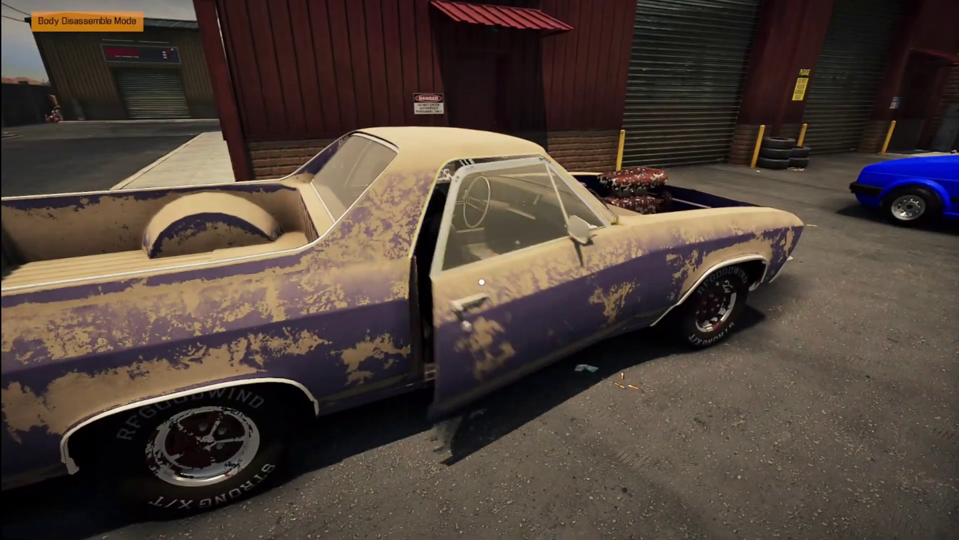
pyautogui.press('w')
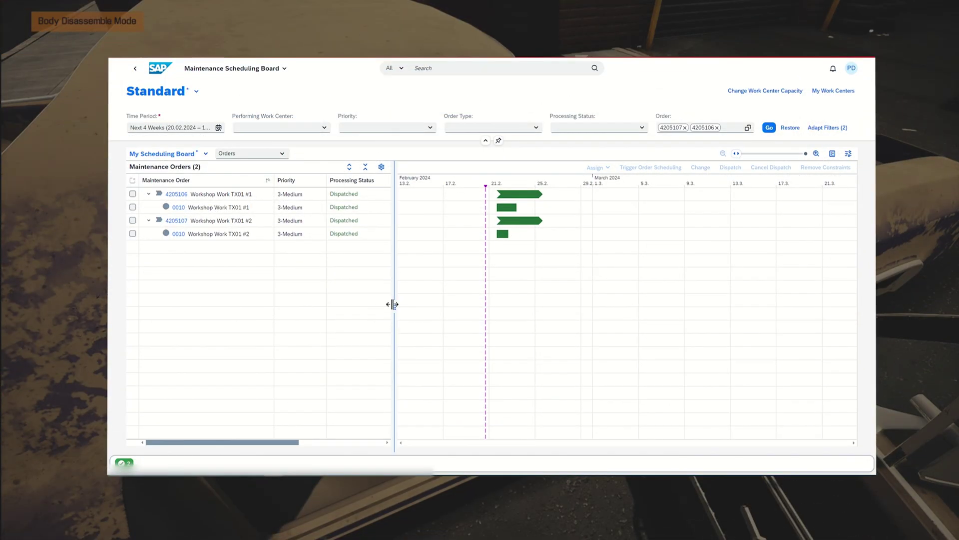
# Widen the order table and add Assigned People, Number of People Assigned and People Assigned Until columns.
pyautogui.moveTo(392, 302); pyautogui.dragTo(602, 297)
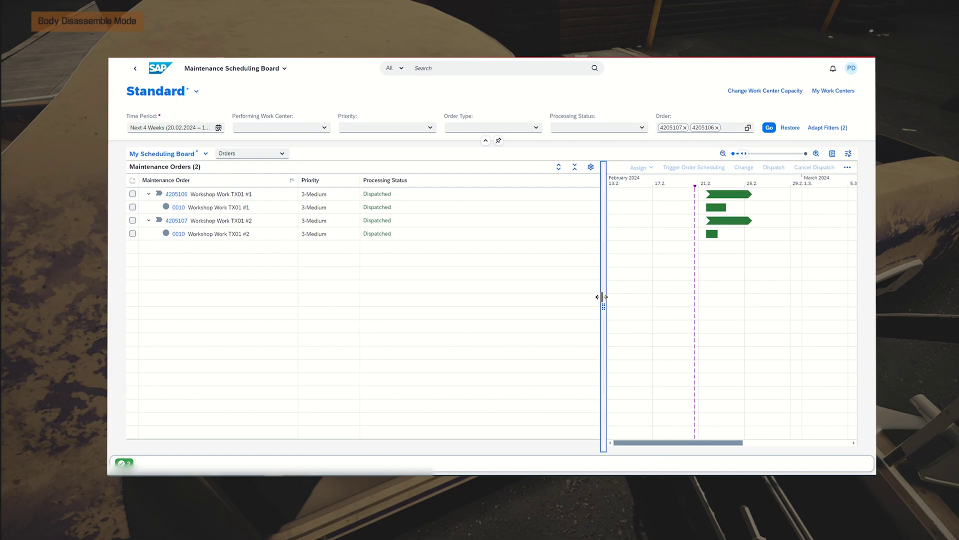
pyautogui.click(591, 167)
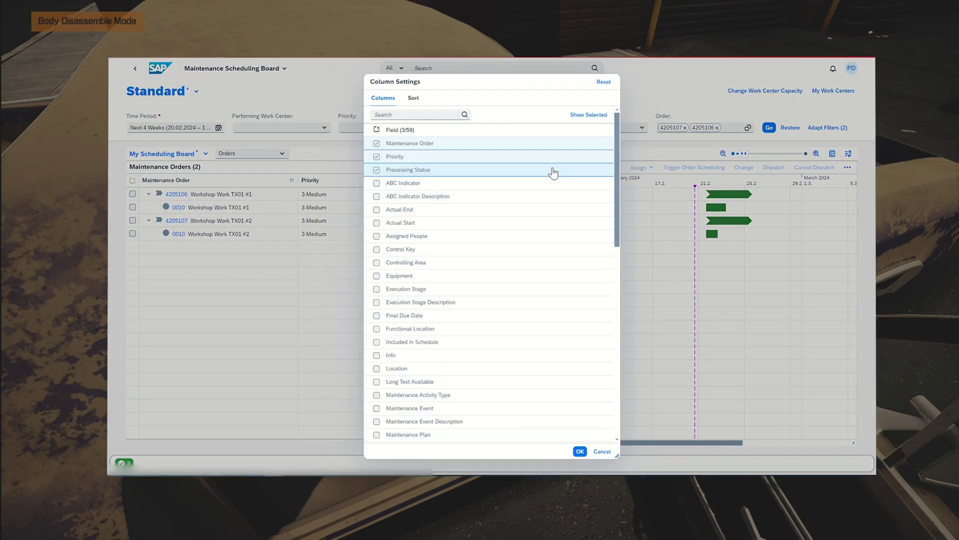
pyautogui.write('assign')
pyautogui.click(376, 143)
pyautogui.click(376, 156)
pyautogui.click(376, 182)
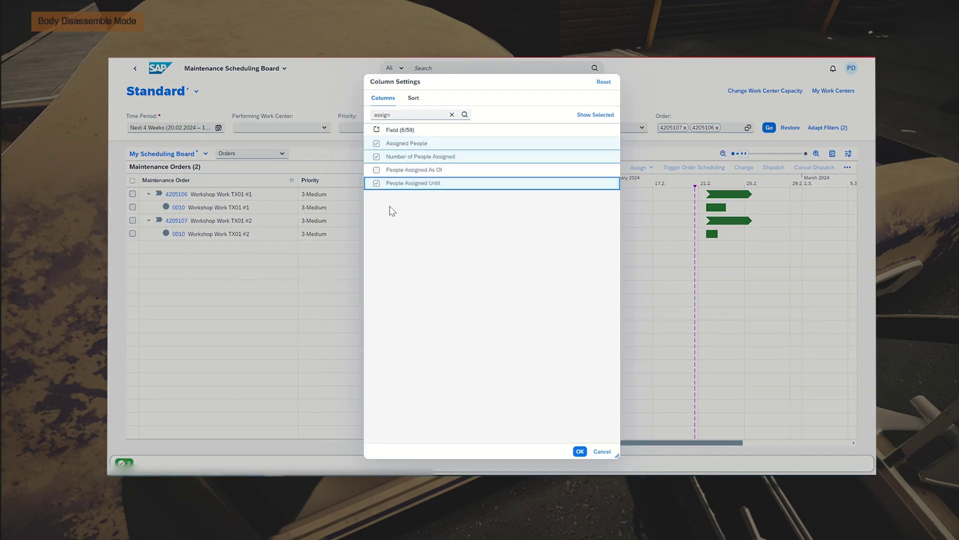
pyautogui.click(579, 452)
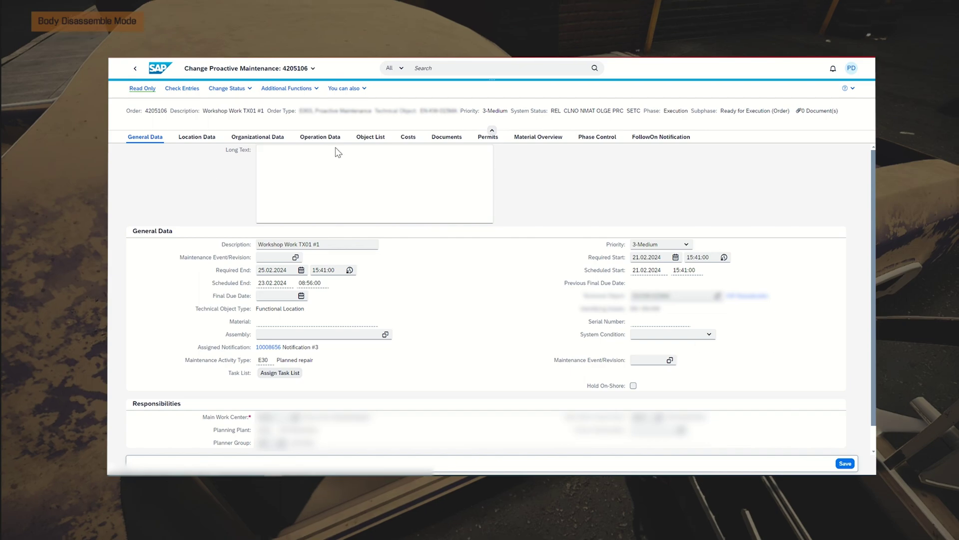
# Show operation 0010's Requirements: two person splits, 10 H each, status CRTD DSPT ASGN.
pyautogui.click(320, 136)
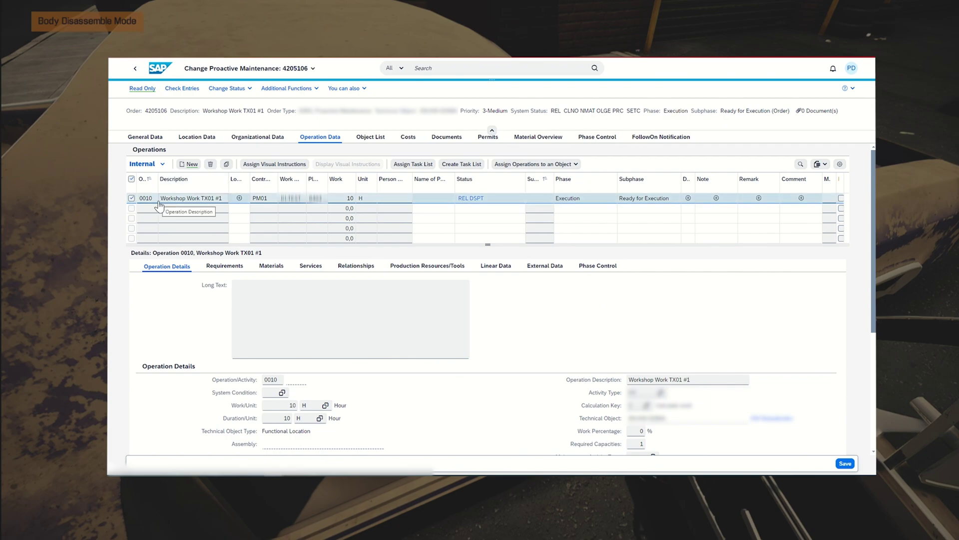
pyautogui.click(225, 266)
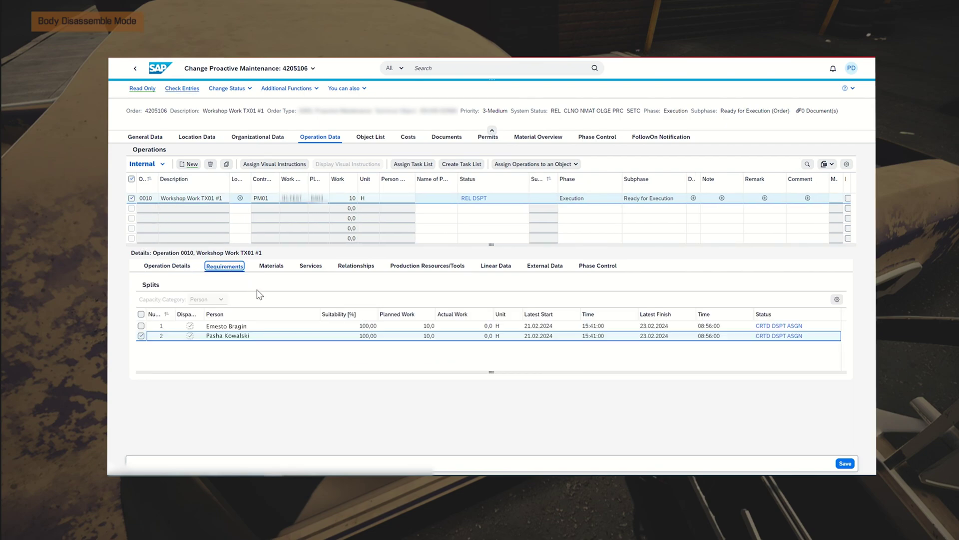